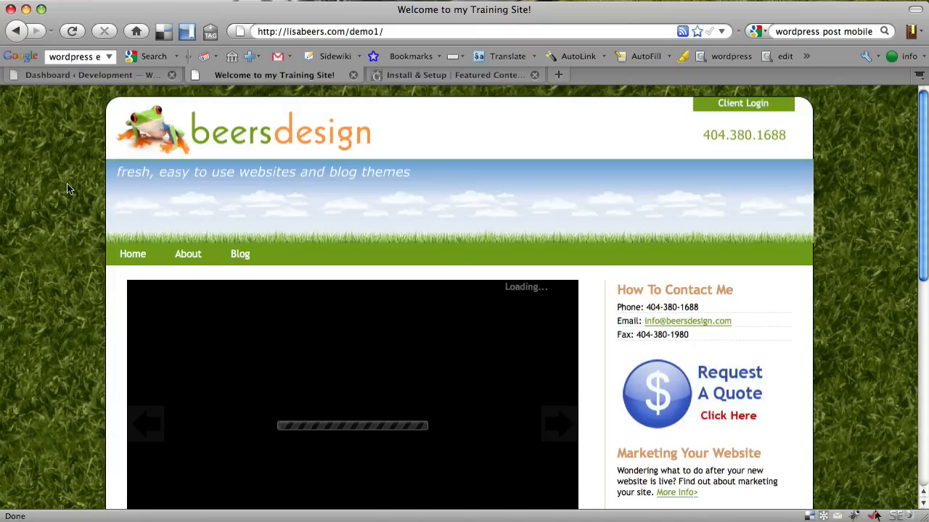
# - Go from the training site's home page to the WordPress dashboard and open the Featured Content Gallery settings
pyautogui.scroll(-3, 67, 187)
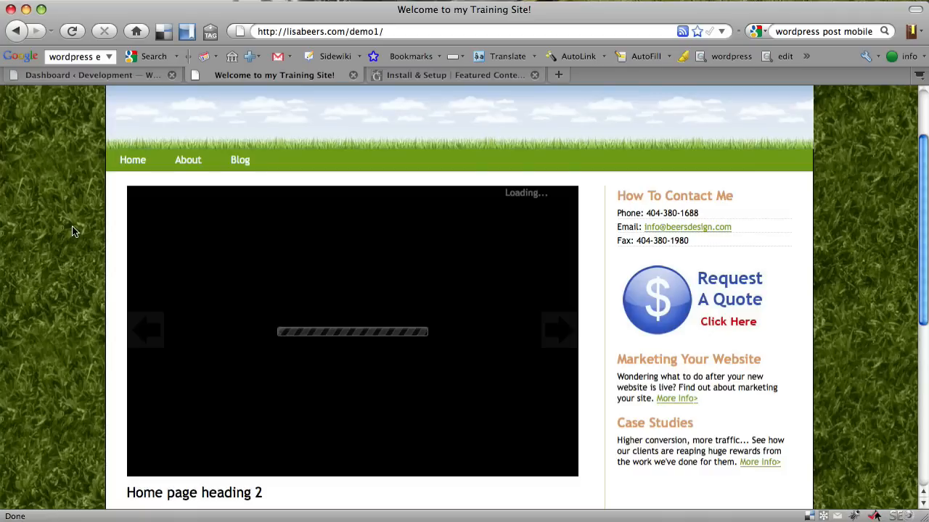
pyautogui.moveTo(182, 169)
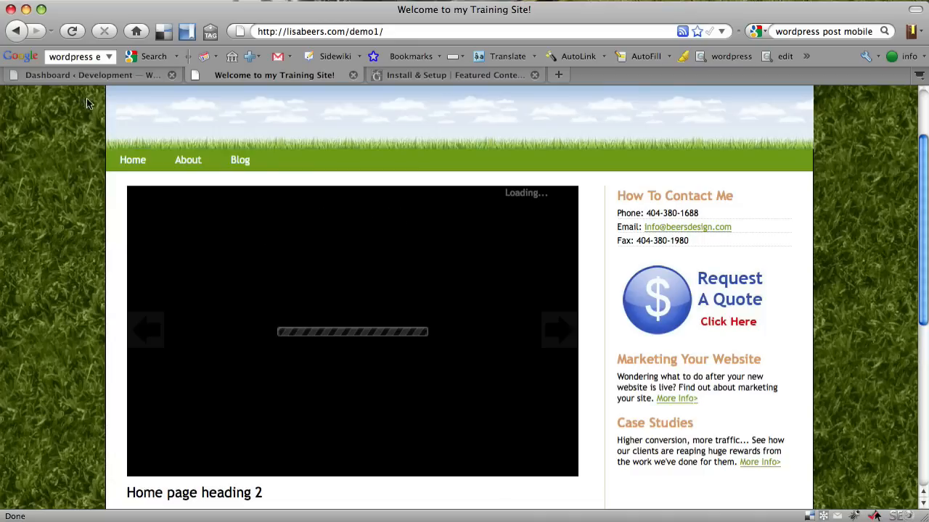
pyautogui.click(112, 75)
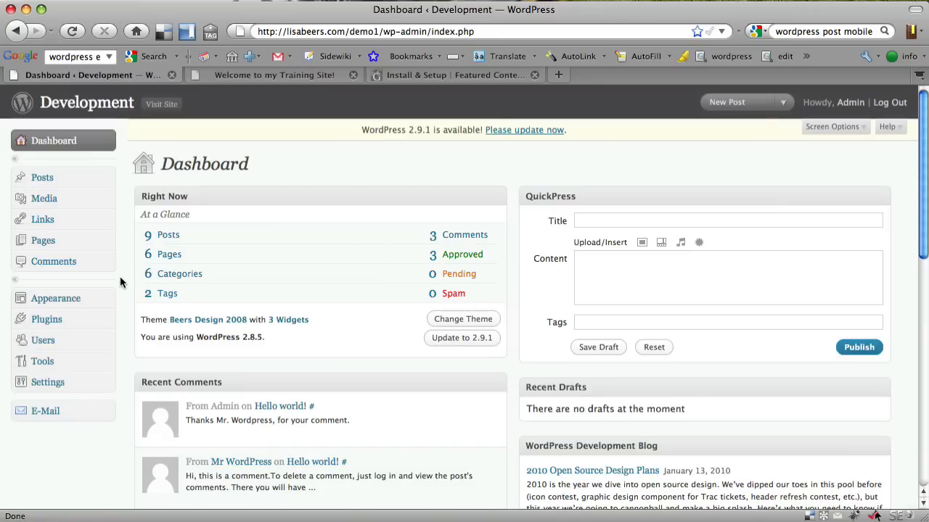
pyautogui.scroll(-1, 122, 283)
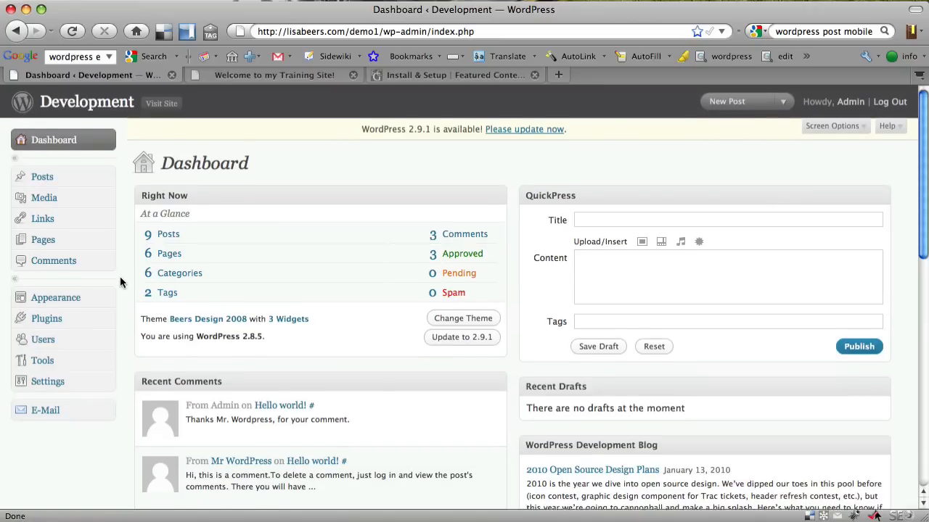
pyautogui.scroll(1, 121, 283)
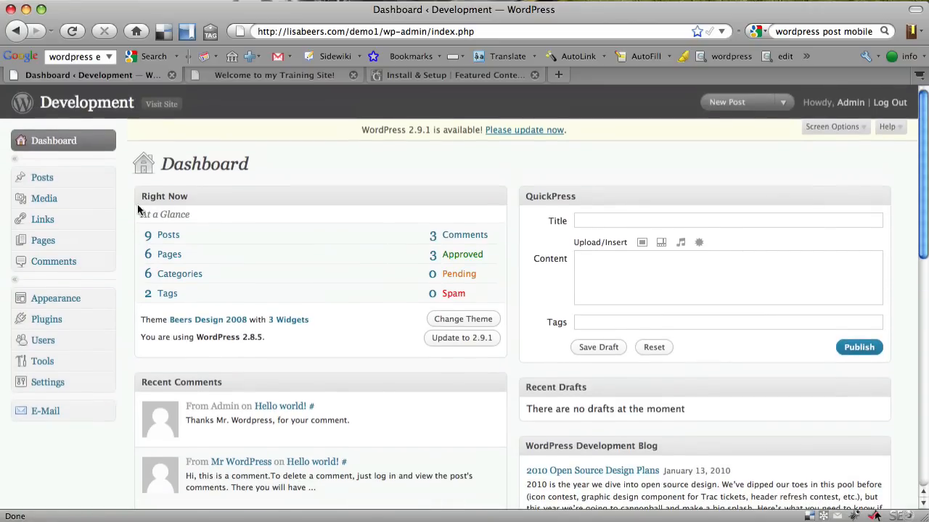
pyautogui.scroll(-2, 122, 208)
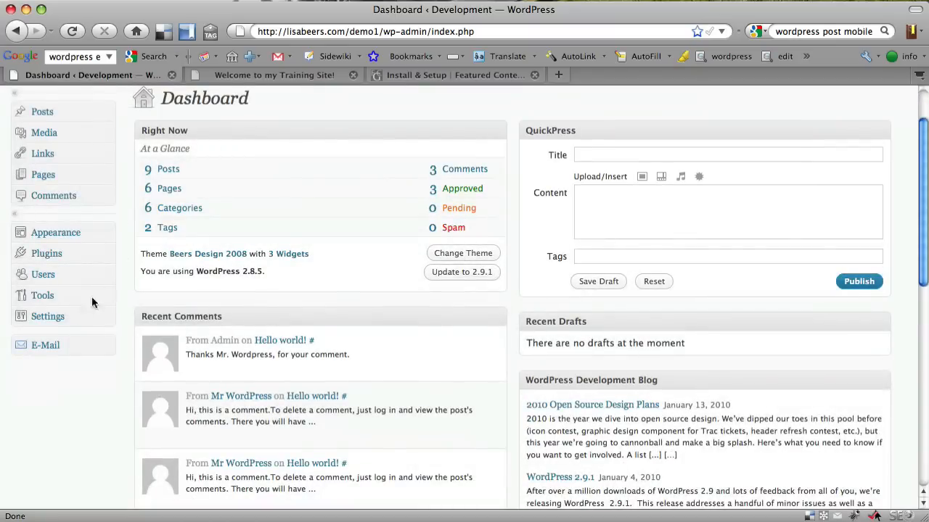
pyautogui.click(107, 322)
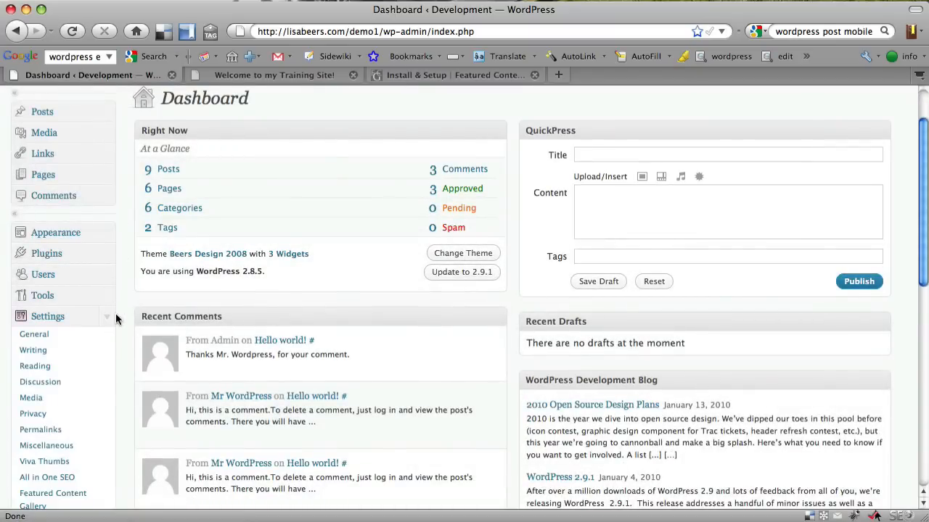
pyautogui.scroll(-3, 128, 301)
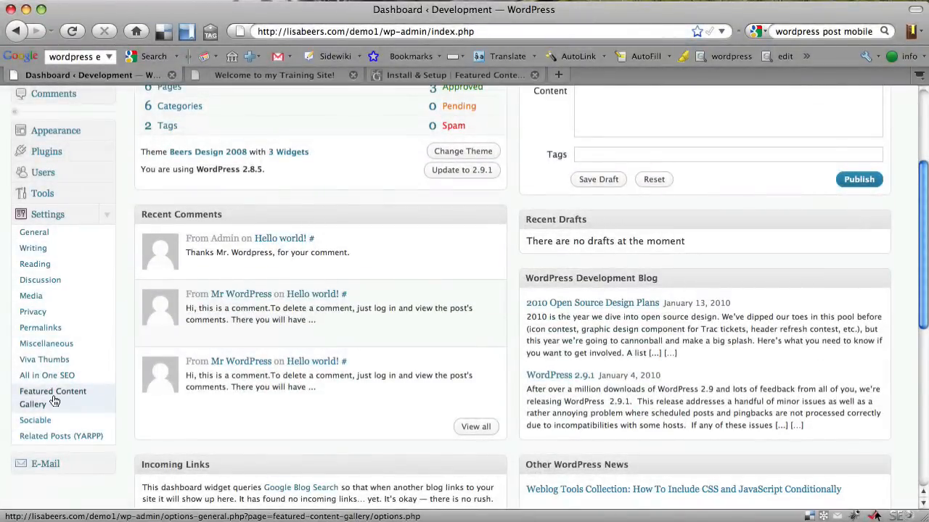
pyautogui.click(52, 394)
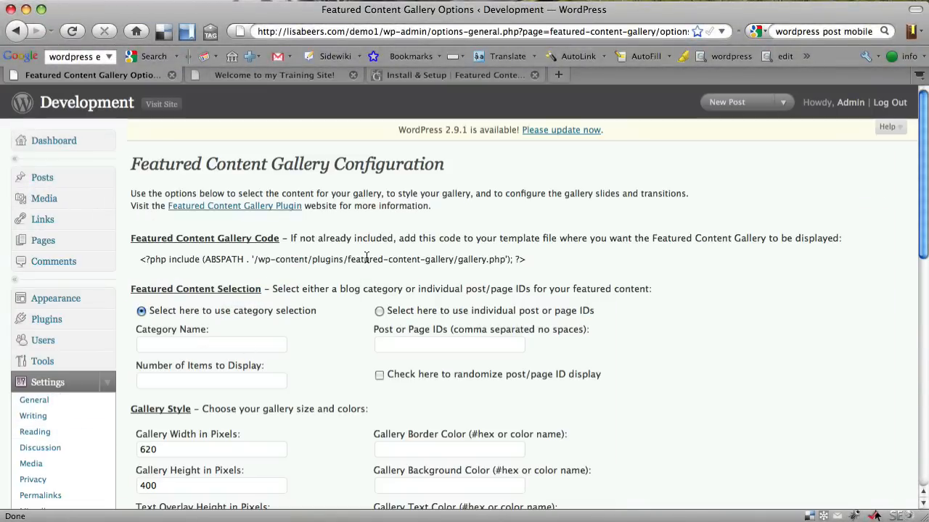
# - Review the Featured Content Gallery configuration, especially the gallery width and height in pixels and the content selection options
pyautogui.scroll(-1, 647, 253)
pyautogui.scroll(-6, 642, 256)
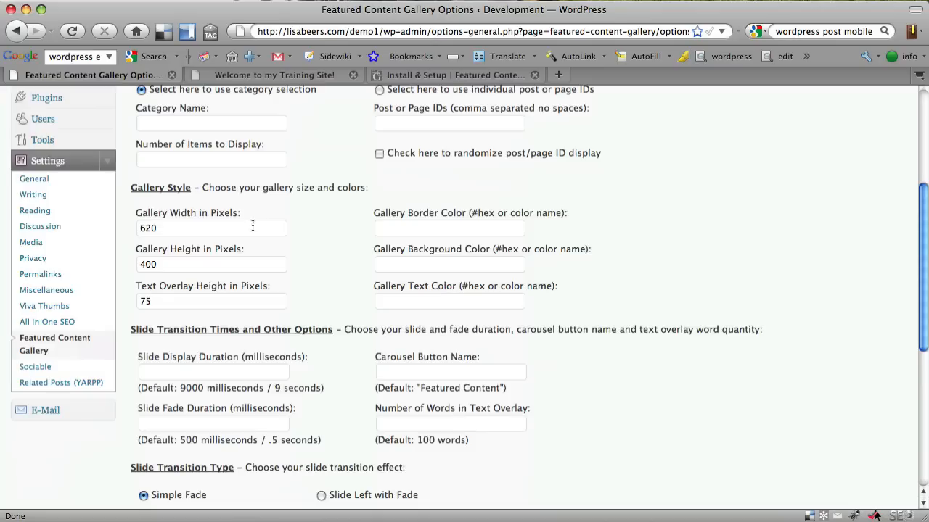
pyautogui.moveTo(136, 212); pyautogui.dragTo(236, 213)
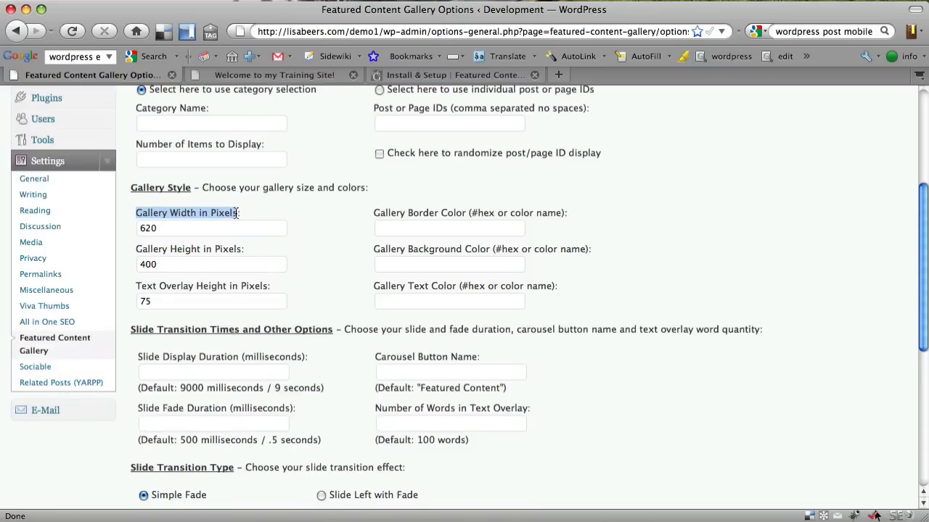
pyautogui.moveTo(136, 248); pyautogui.dragTo(255, 252)
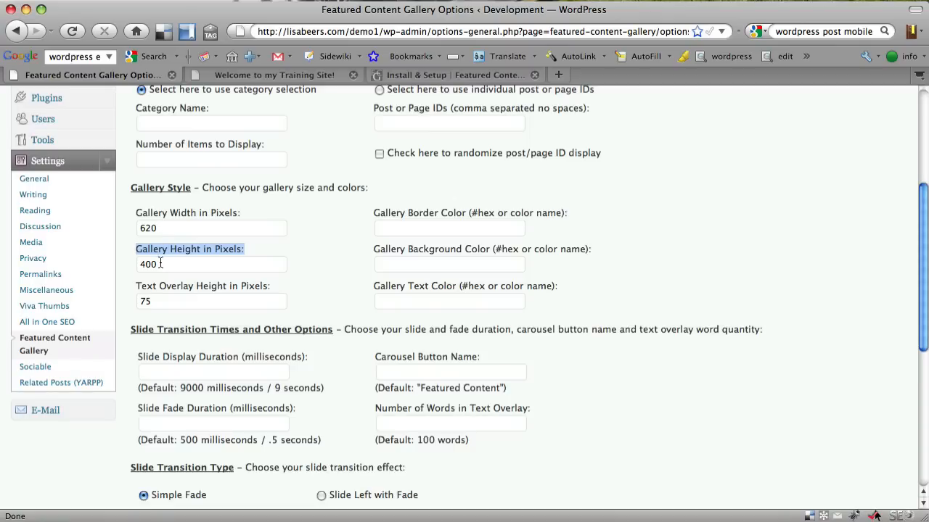
pyautogui.click(332, 272)
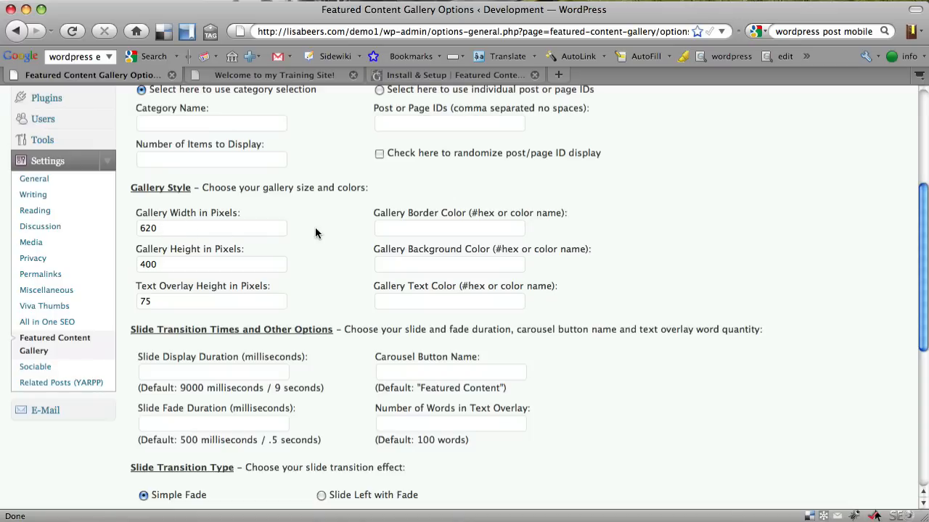
pyautogui.scroll(3, 338, 262)
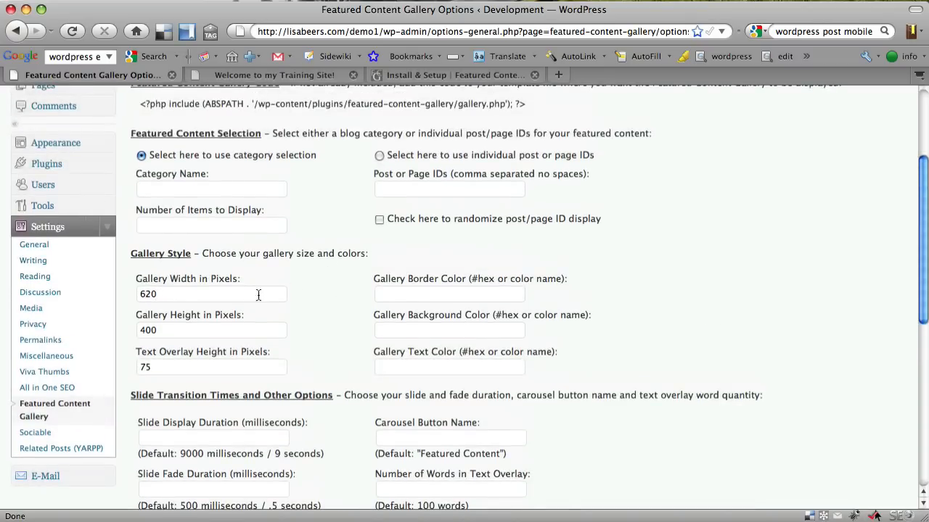
pyautogui.scroll(4, 342, 297)
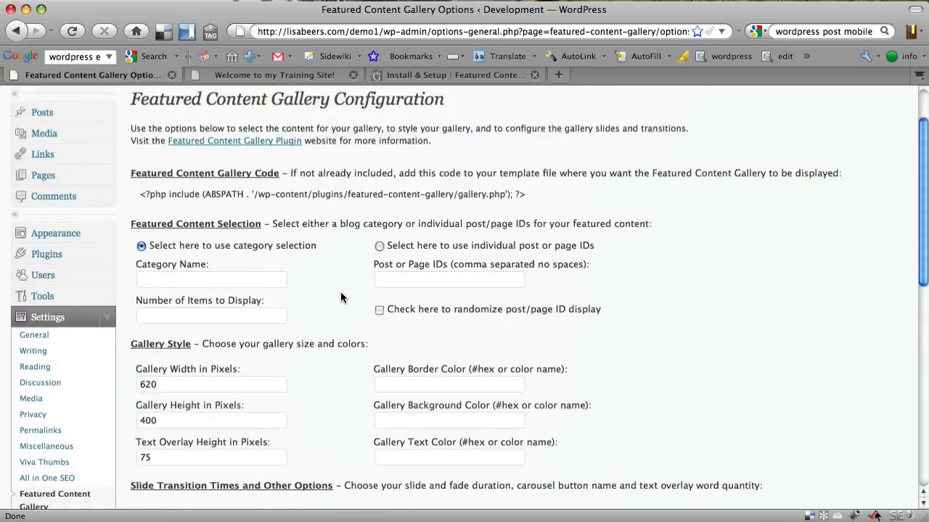
pyautogui.scroll(3, 341, 298)
# - View the About section and its sub-pages in the training site's navigation
pyautogui.click(281, 73)
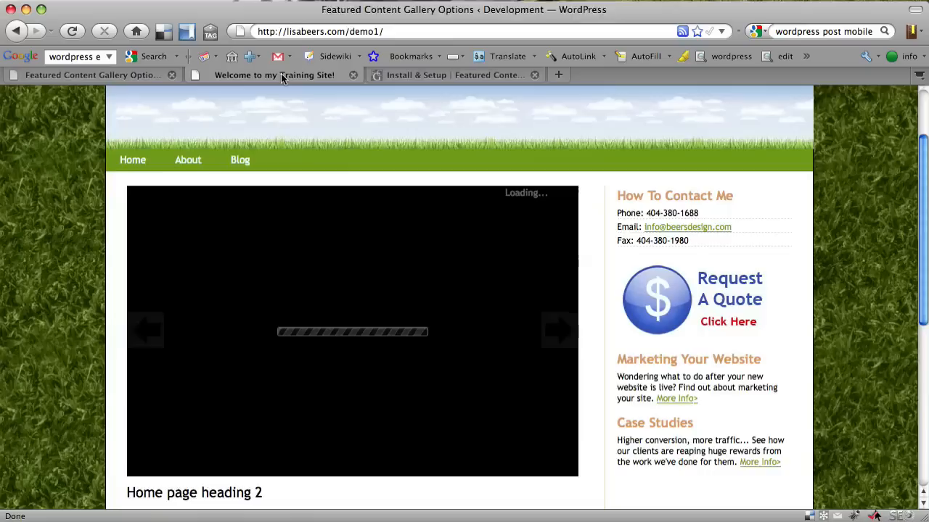
pyautogui.moveTo(188, 159)
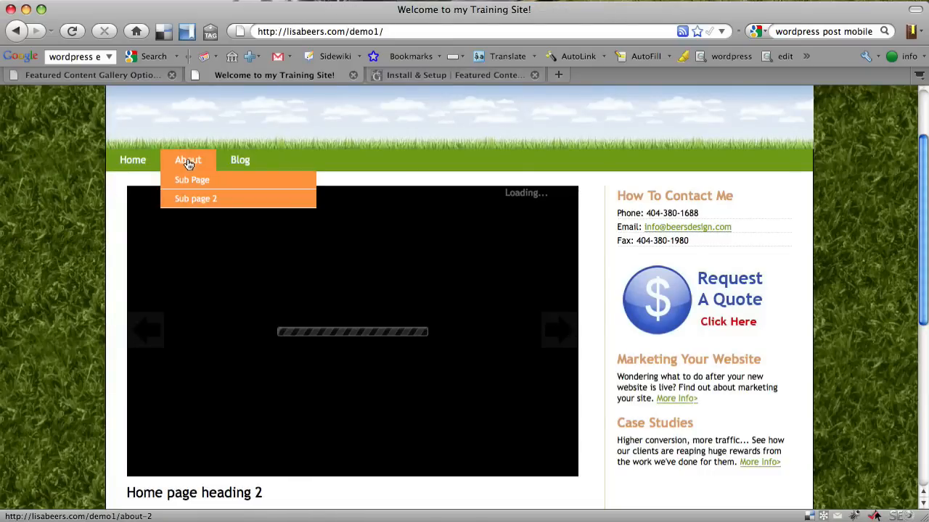
pyautogui.moveTo(186, 183)
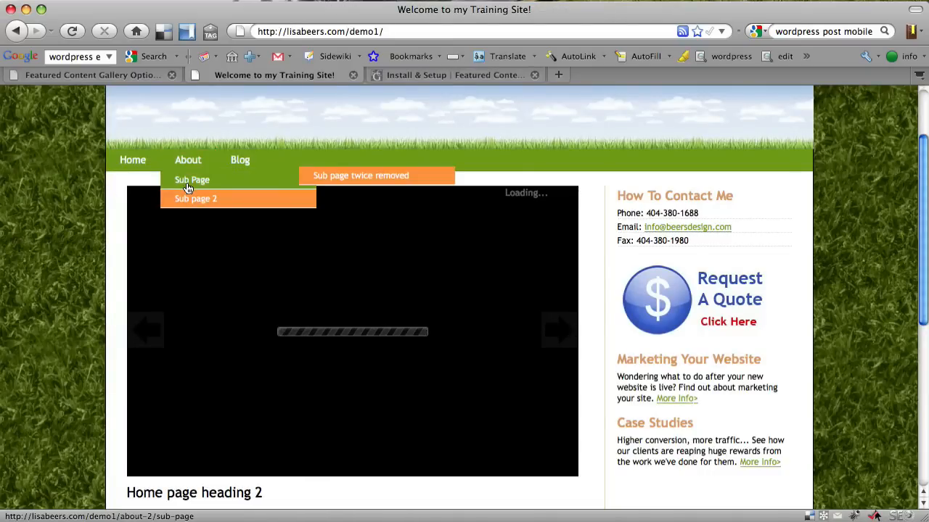
# - Return to the WordPress admin and open the list of existing pages for editing
pyautogui.click(65, 77)
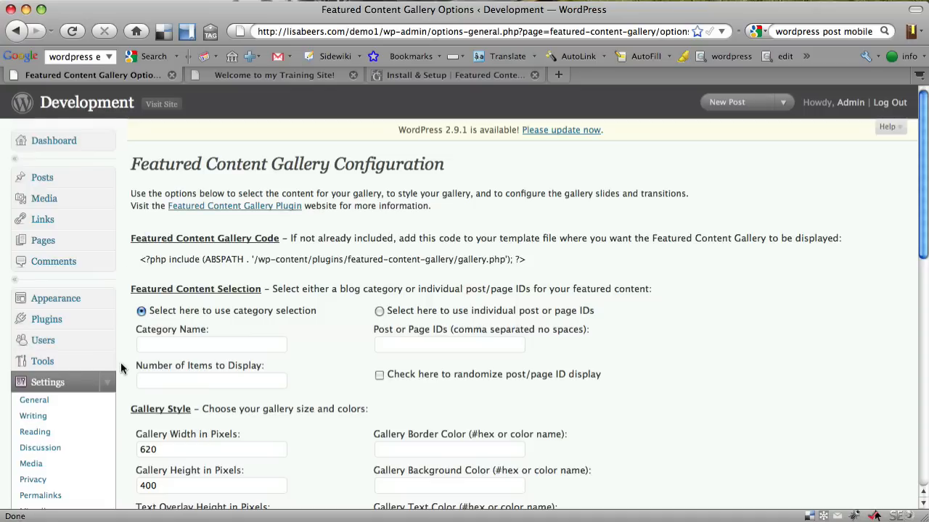
pyautogui.click(109, 241)
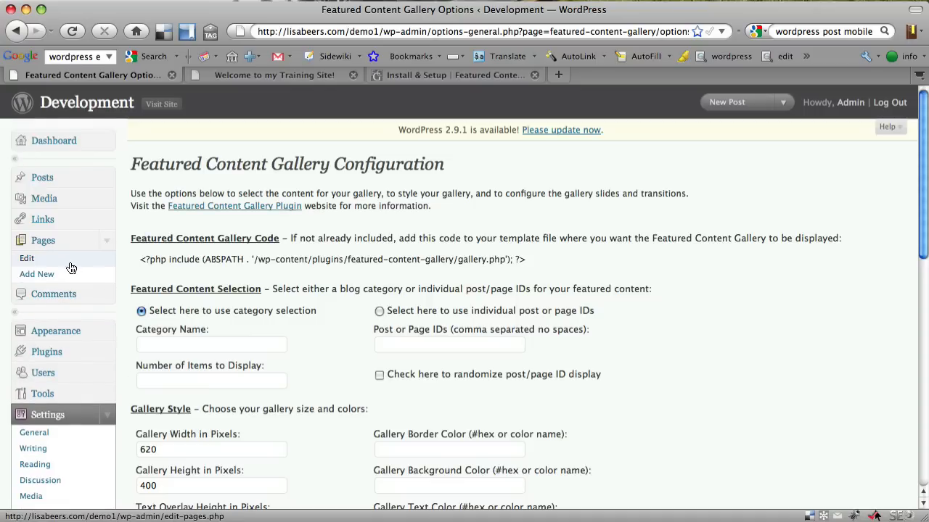
pyautogui.click(103, 260)
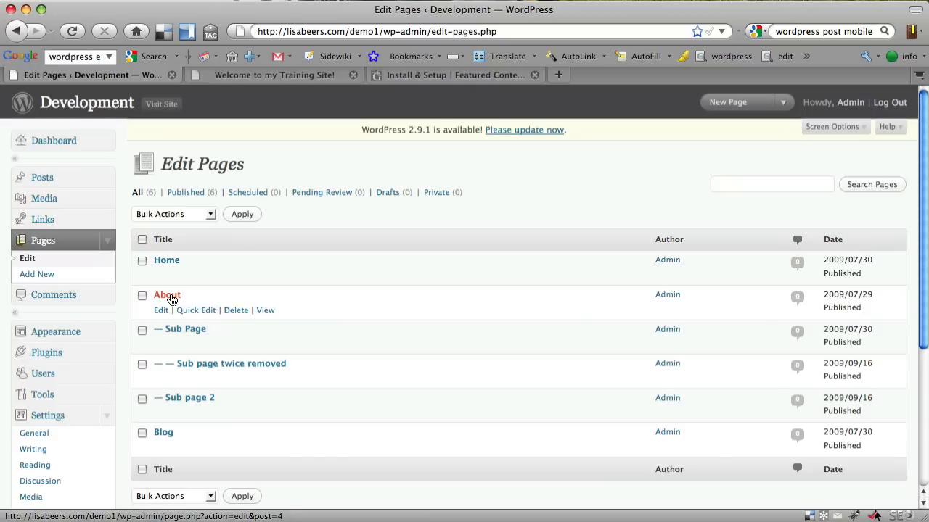
# - Switch to the untitled text document, add the line "about - 4 -" below articleimg, and return to the browser
pyautogui.press('super+Tab')
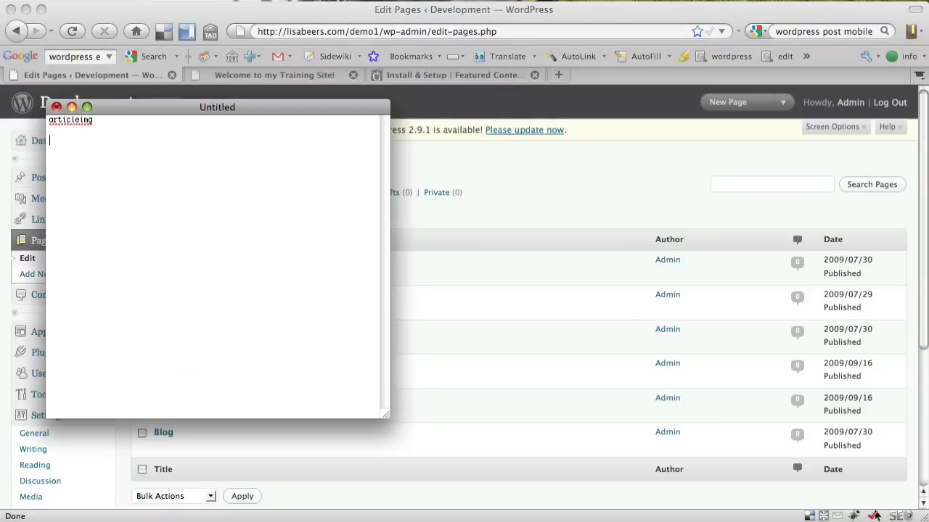
pyautogui.press('Return')
pyautogui.press('Return')
pyautogui.write('about - 4')
pyautogui.click(317, 6)
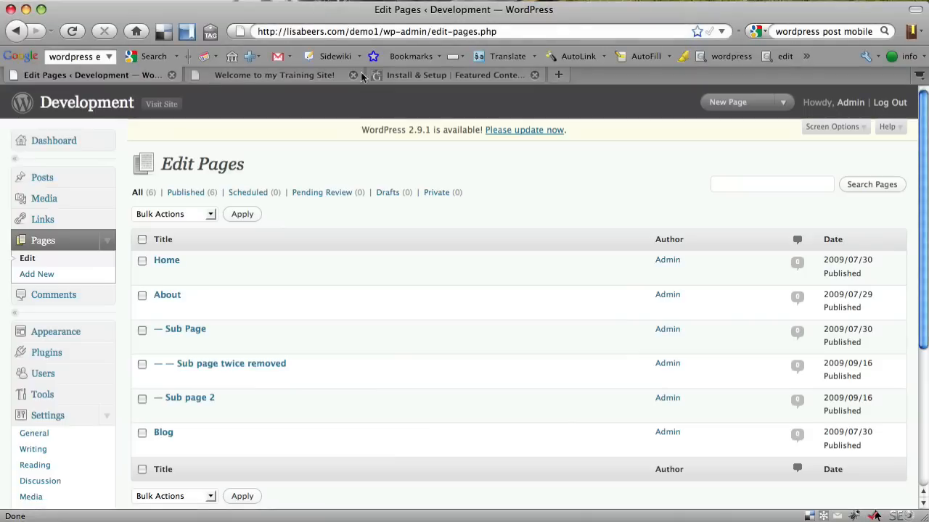
# - Open the About page for editing and insert a blank line above the body paragraph under Heading Two
pyautogui.click(167, 297)
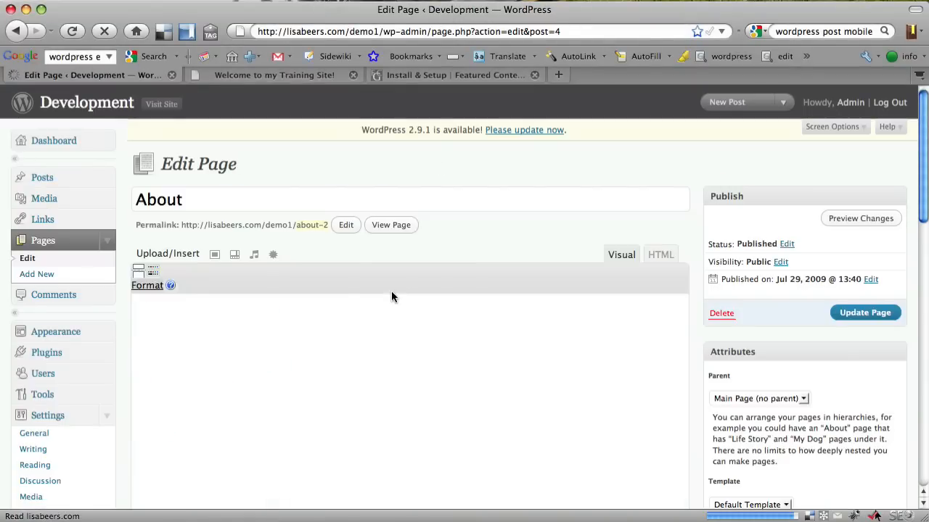
pyautogui.scroll(-3, 700, 205)
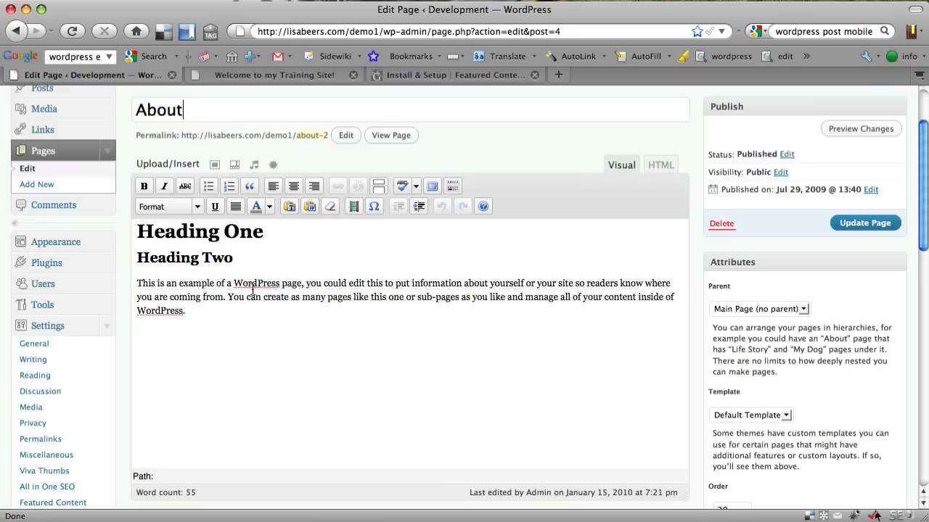
pyautogui.click(138, 286)
pyautogui.press('Return')
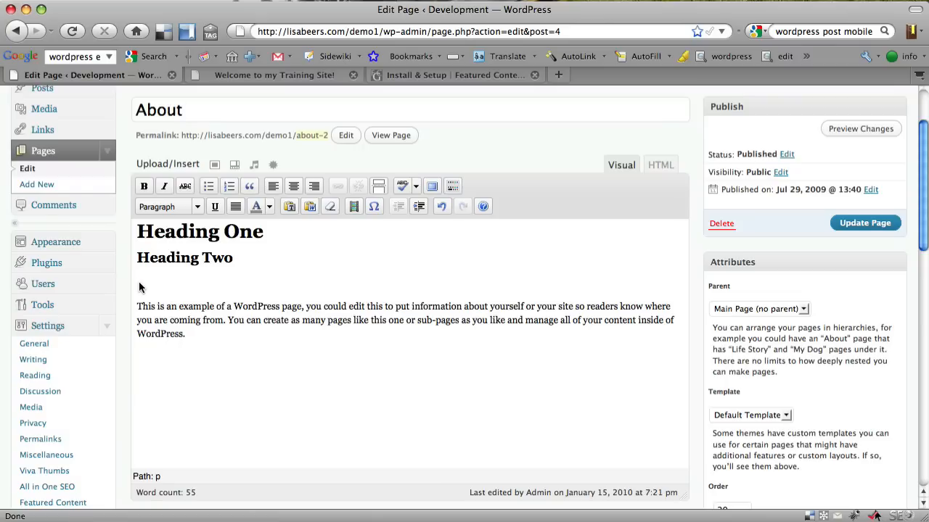
# - Upload featured01.jpg from the Desktop through the page's Add an Image dialog
pyautogui.click(215, 169)
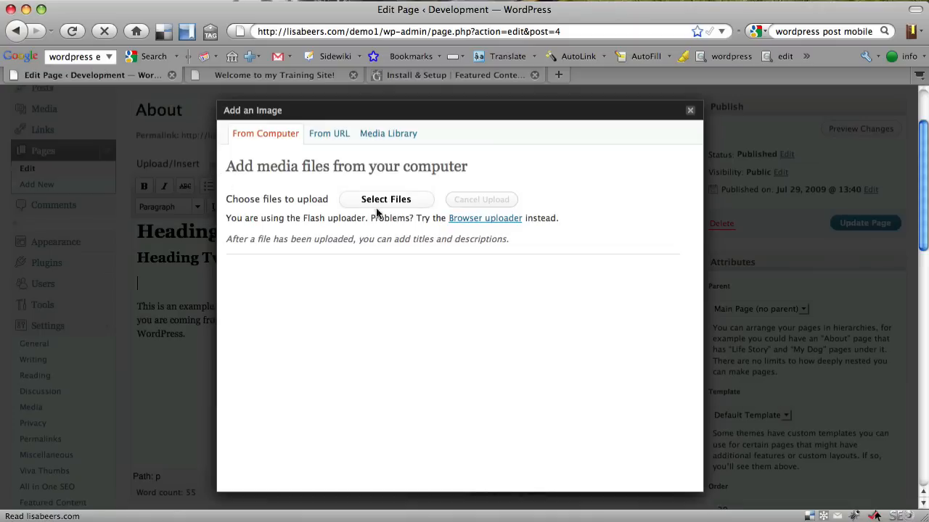
pyautogui.click(390, 203)
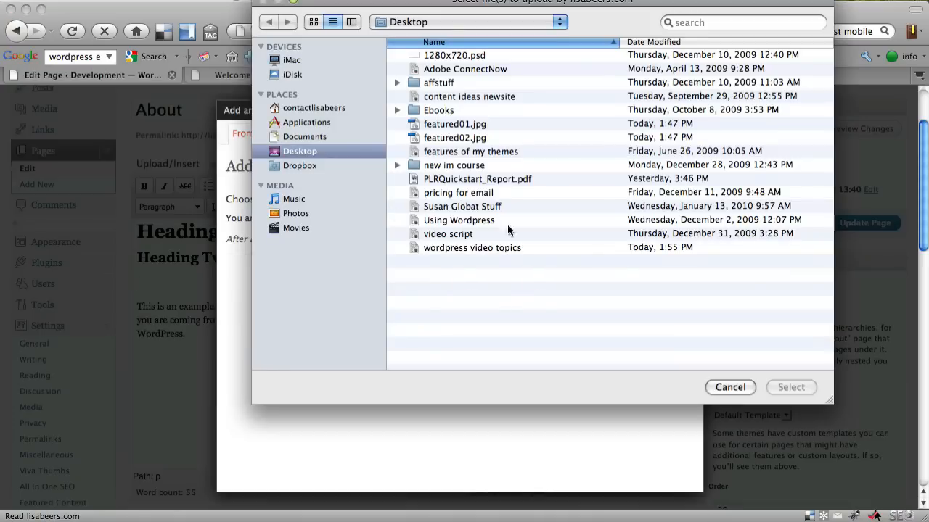
pyautogui.doubleClick(463, 124)
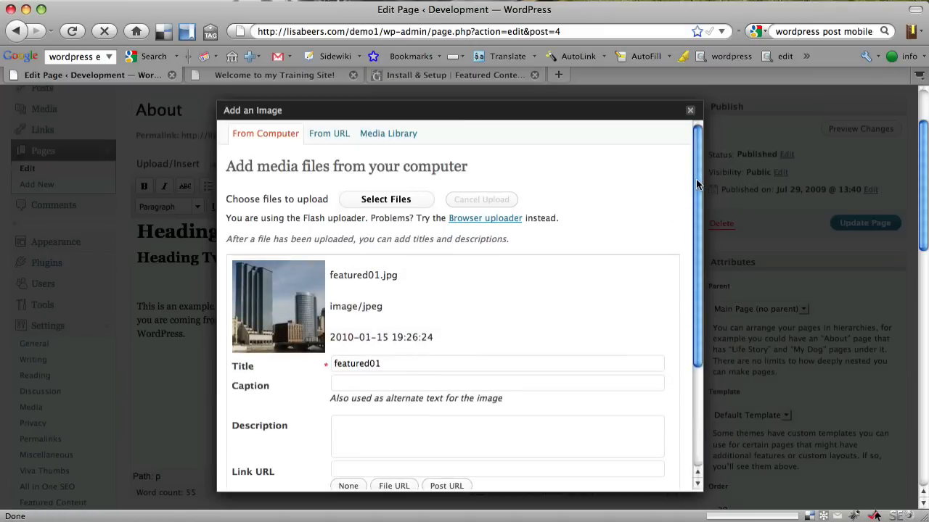
pyautogui.moveTo(696, 185); pyautogui.dragTo(695, 287)
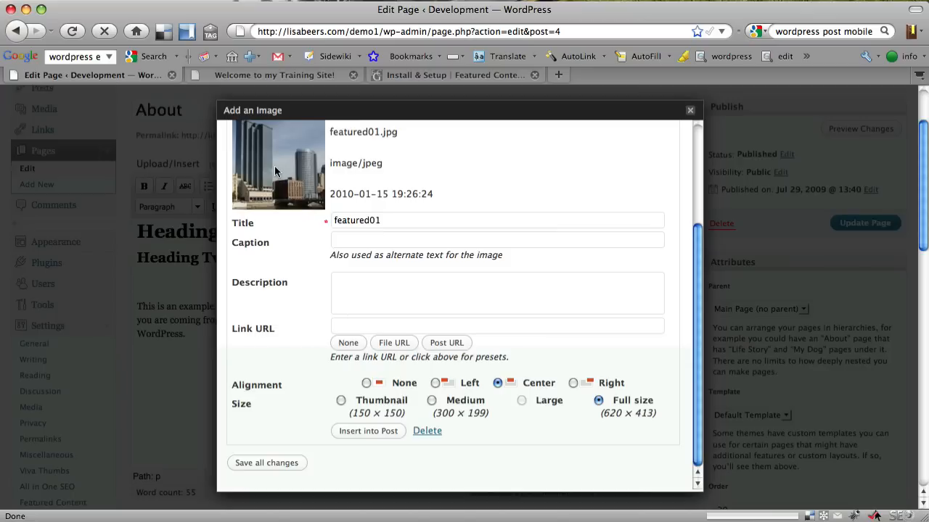
# - Set featured01.jpg's link to its file URL, copy that URL after "about - 4 -" in the text document, and return to the browser
pyautogui.click(396, 343)
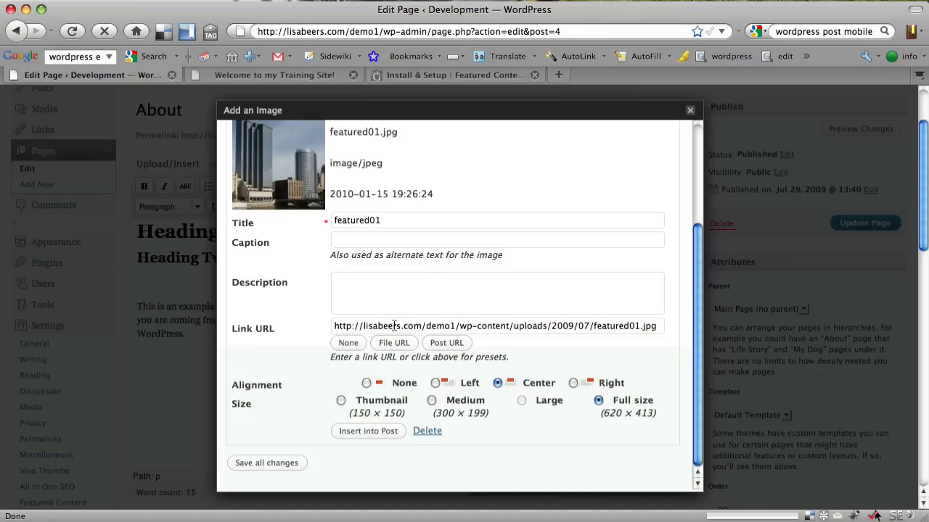
pyautogui.tripleClick(394, 326)
pyautogui.press('super+c')
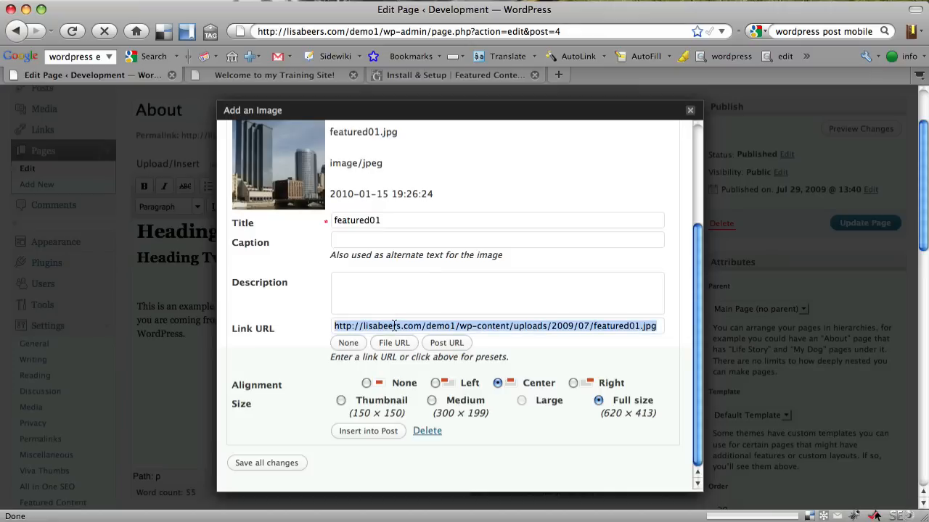
pyautogui.press('super+Tab')
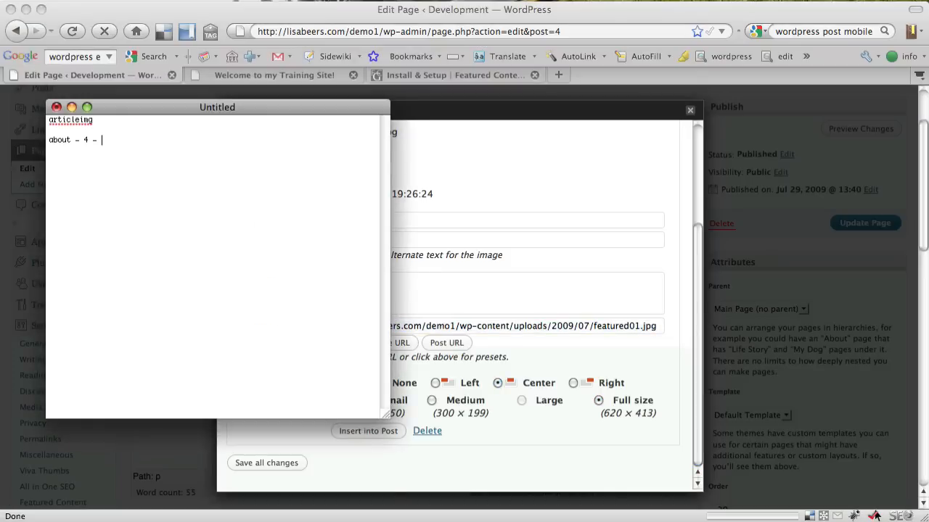
pyautogui.press('super+v')
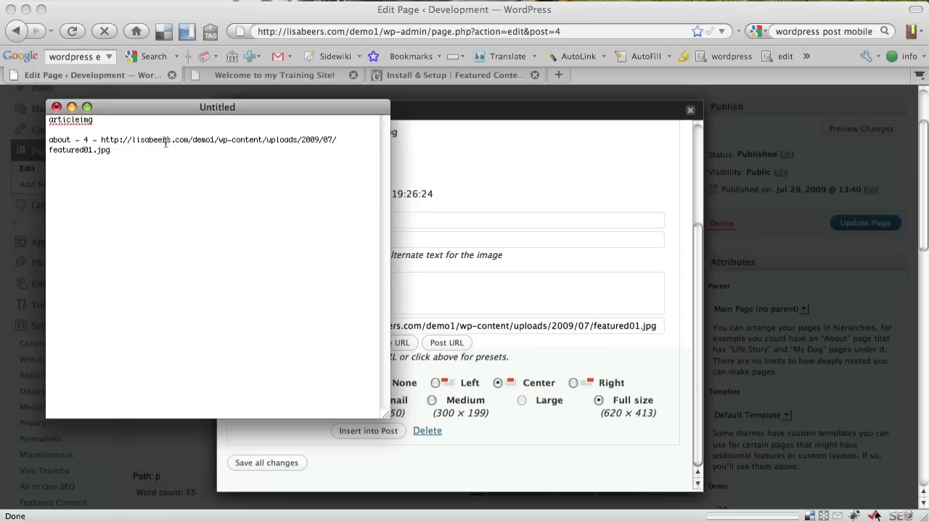
pyautogui.click(532, 12)
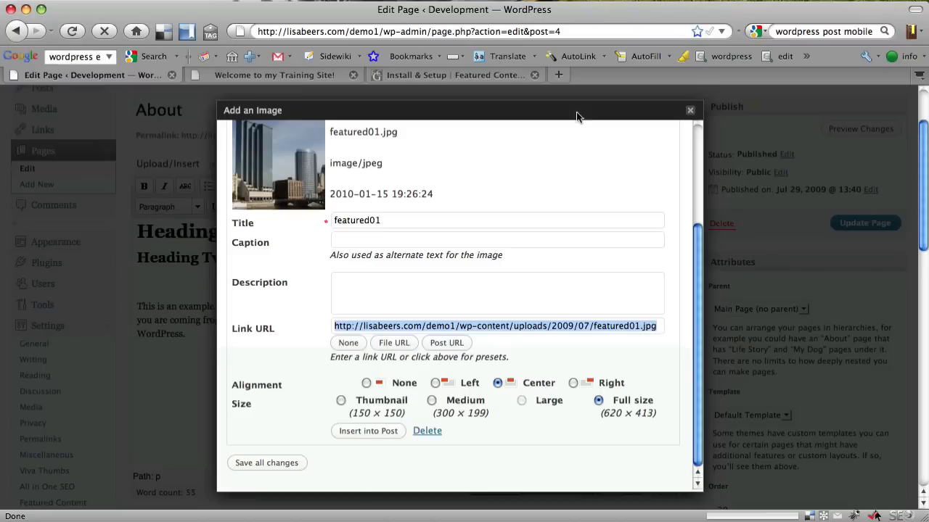
# - Remove the link from featured01.jpg, insert the image into the About page, and update the page
pyautogui.click(347, 343)
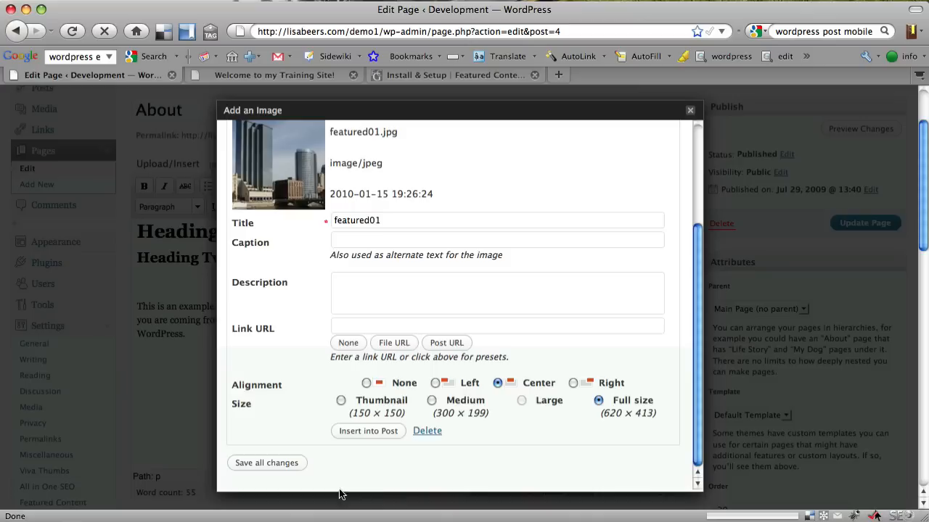
pyautogui.click(370, 432)
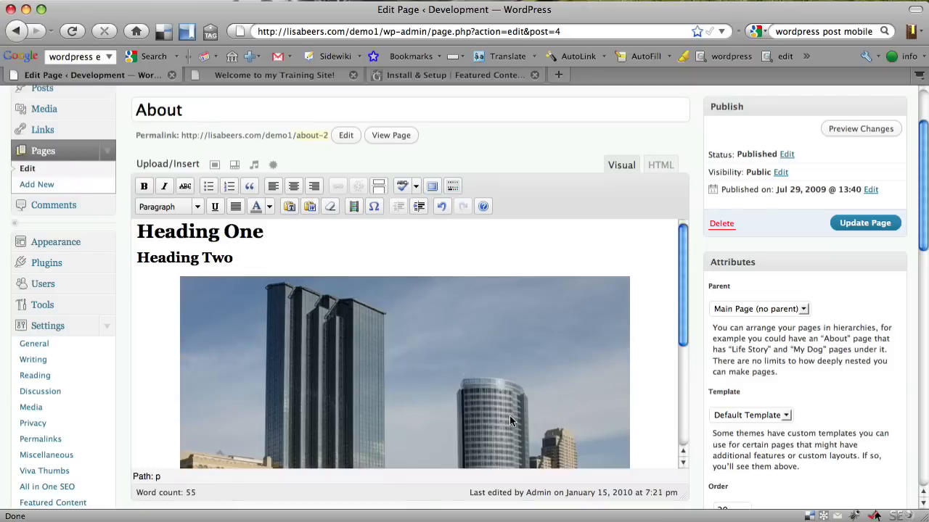
pyautogui.click(856, 222)
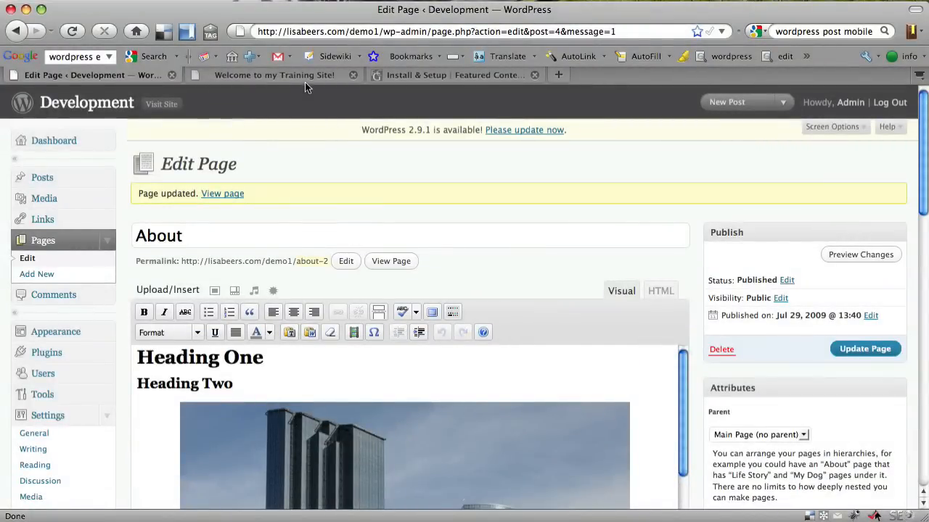
# - Check the inserted image on the site's live About page and return to the page editor
pyautogui.click(305, 79)
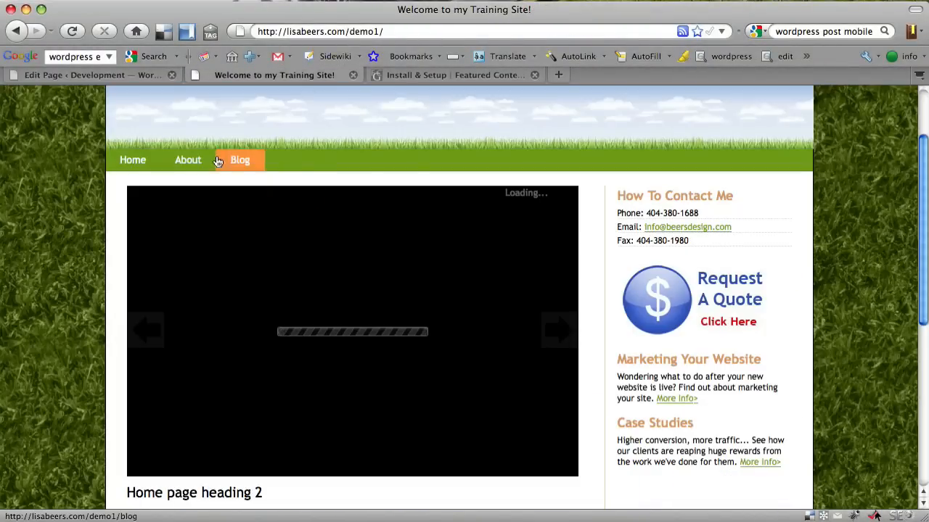
pyautogui.click(184, 159)
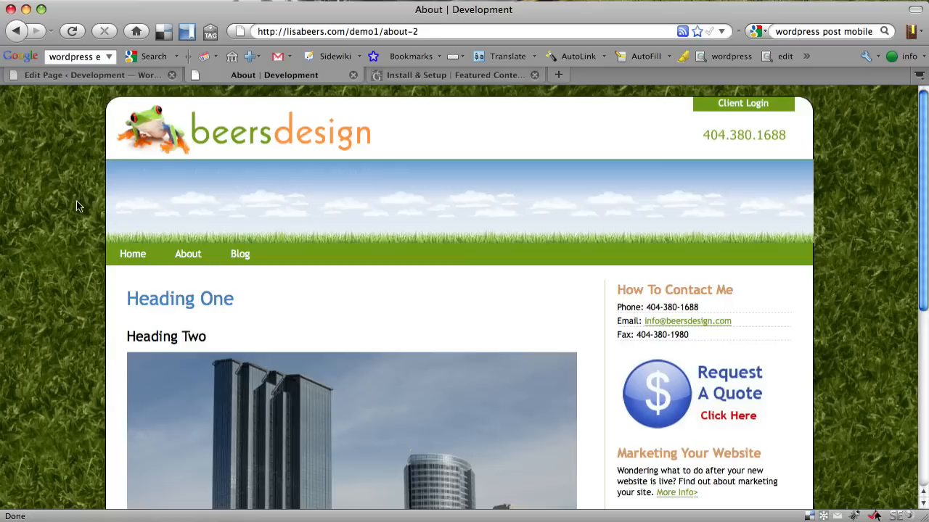
pyautogui.scroll(-8, 77, 206)
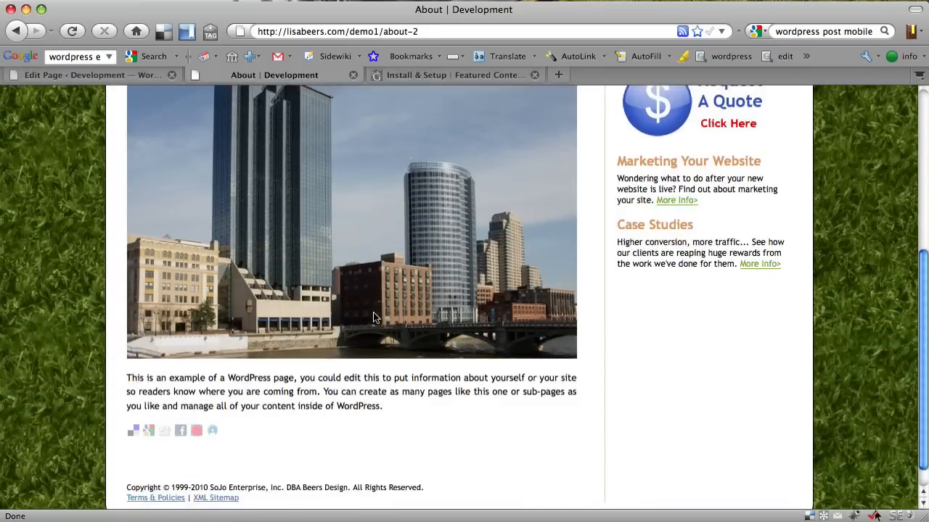
pyautogui.scroll(8, 373, 312)
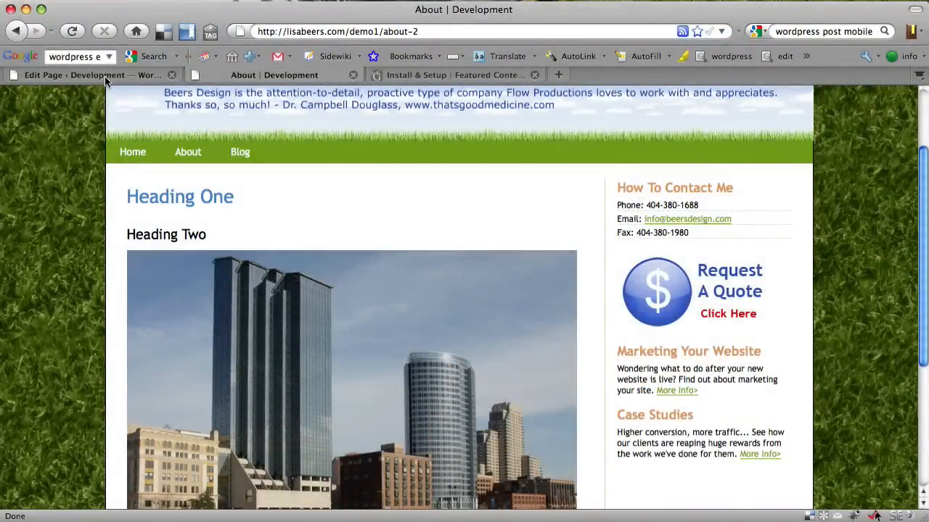
pyautogui.click(107, 76)
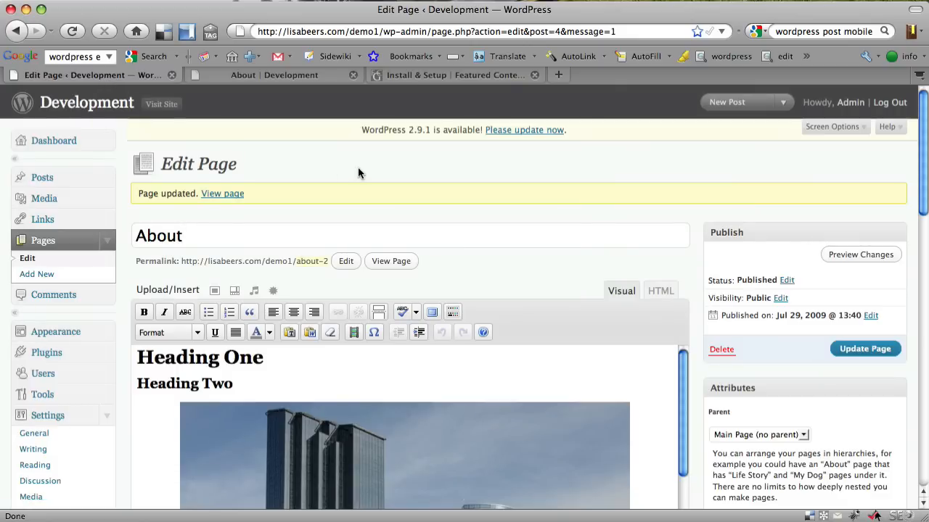
# - Copy the featured01.jpg URL from the text document into the value of a new custom field on the About page
pyautogui.scroll(-3, 686, 177)
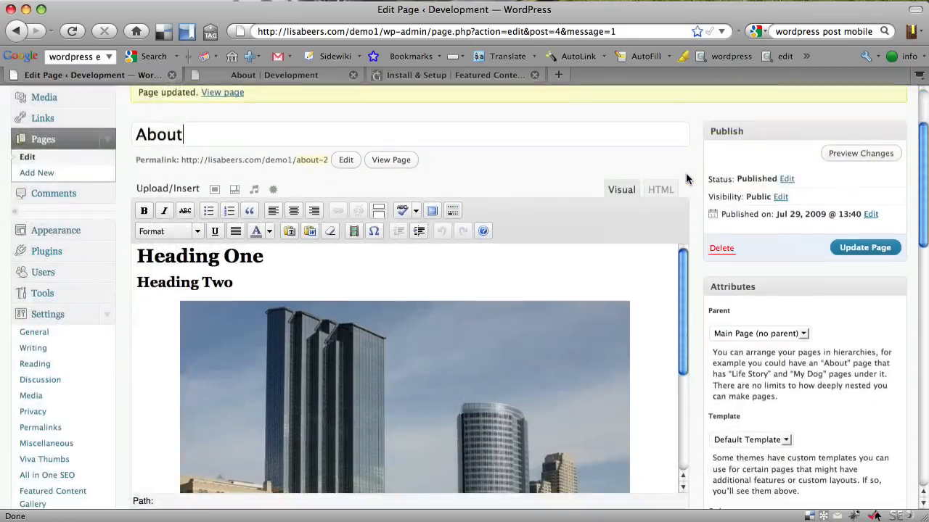
pyautogui.scroll(-12, 691, 179)
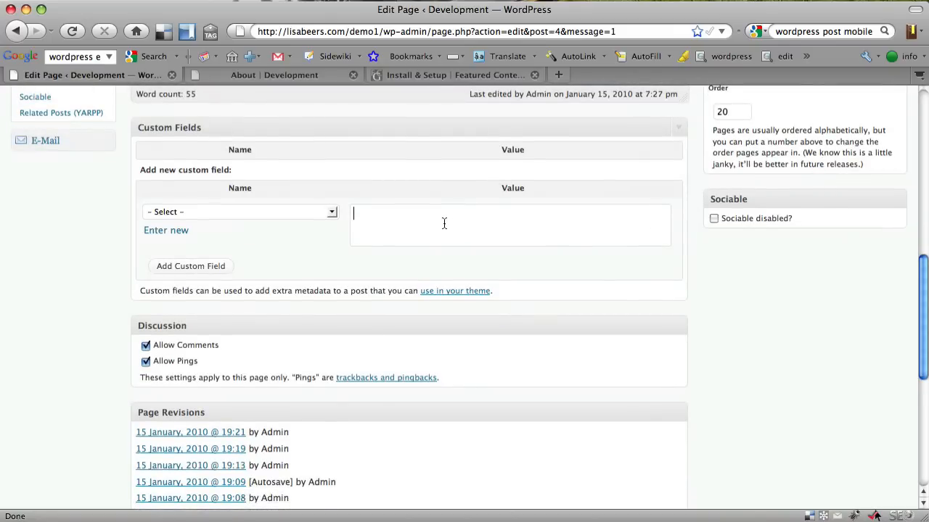
pyautogui.click(444, 223)
pyautogui.press('super+Tab')
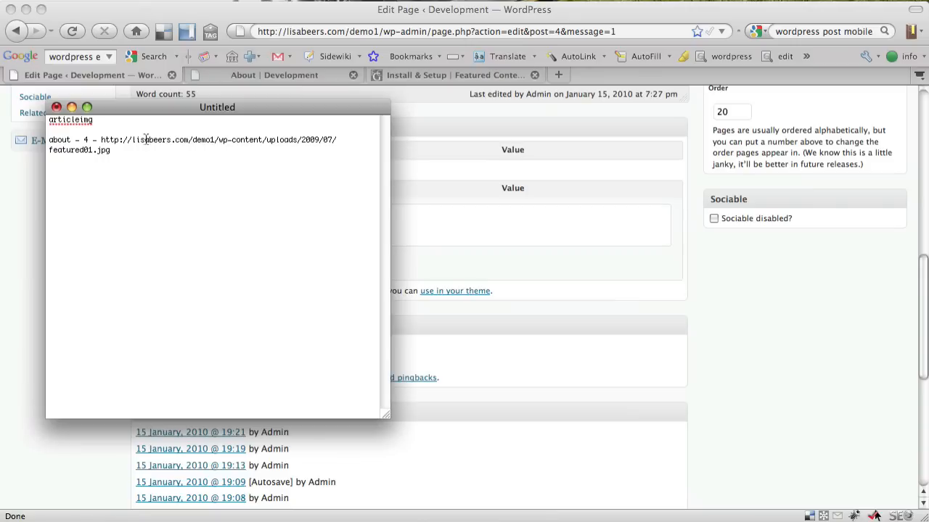
pyautogui.moveTo(101, 140); pyautogui.dragTo(116, 153)
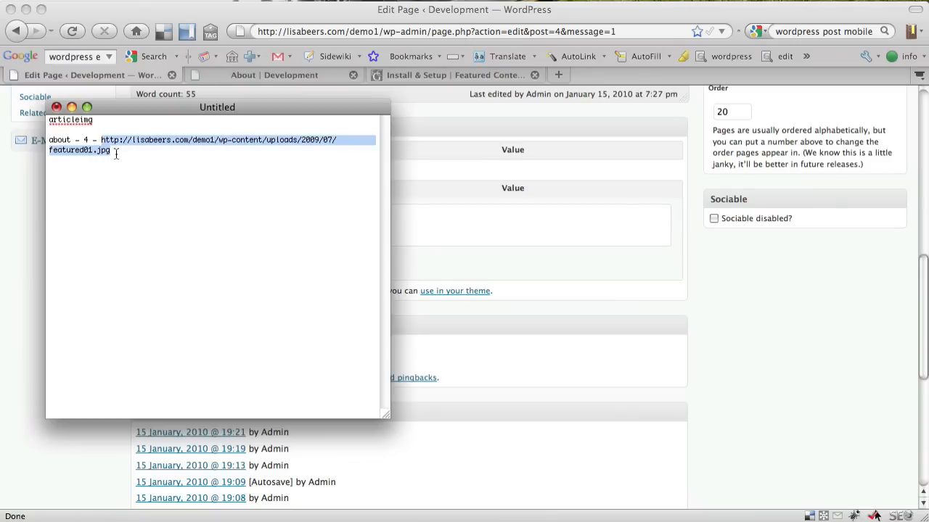
pyautogui.press('super+c')
pyautogui.click(510, 213)
pyautogui.press('super+v')
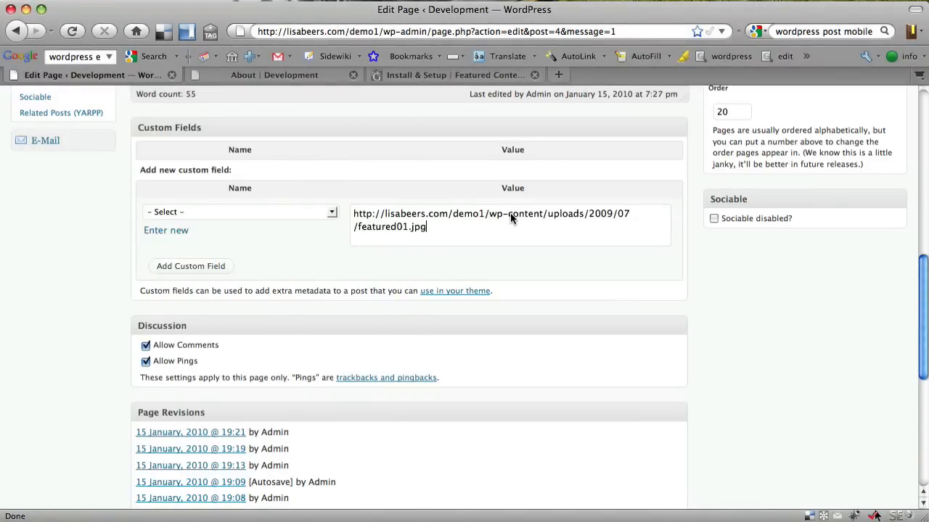
# - Give the new custom field the name articleimg, copied from the text document, and add it to the page
pyautogui.click(171, 231)
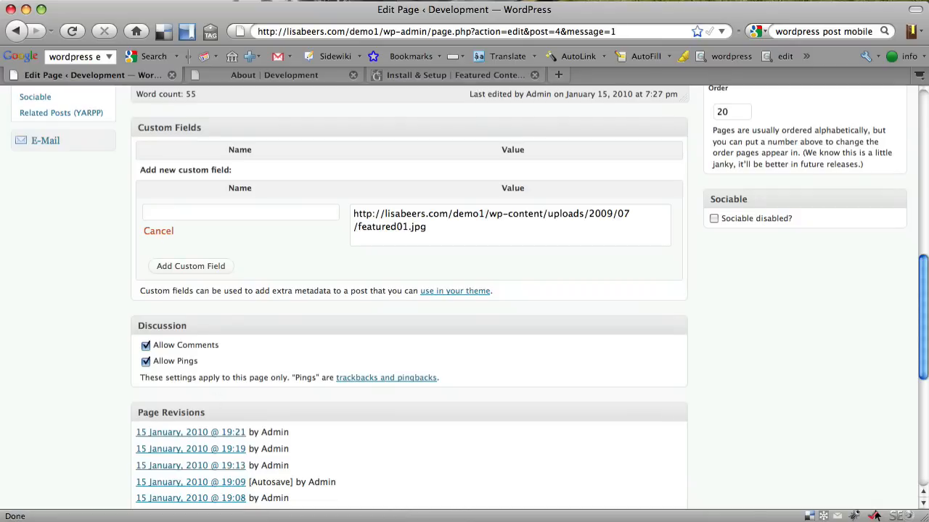
pyautogui.press('super+Tab')
pyautogui.click(98, 120)
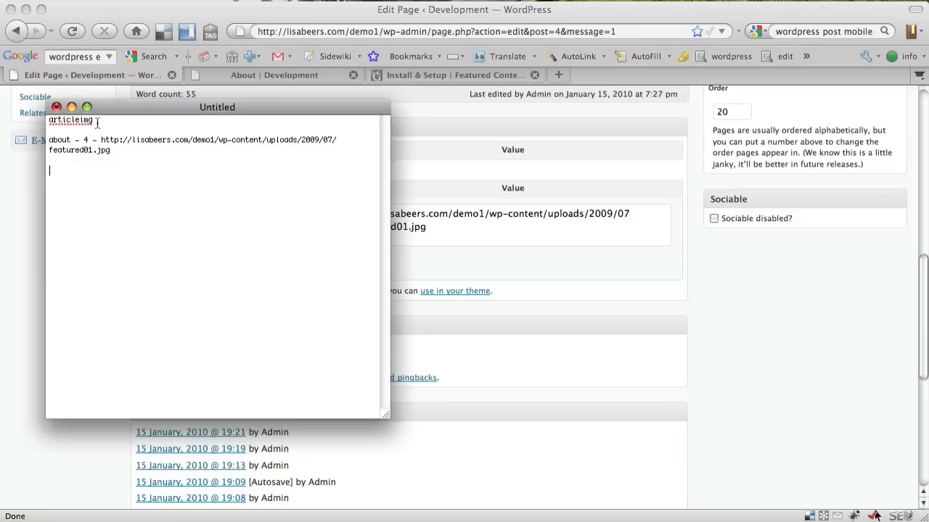
pyautogui.moveTo(98, 121); pyautogui.dragTo(42, 119)
pyautogui.click(526, 253)
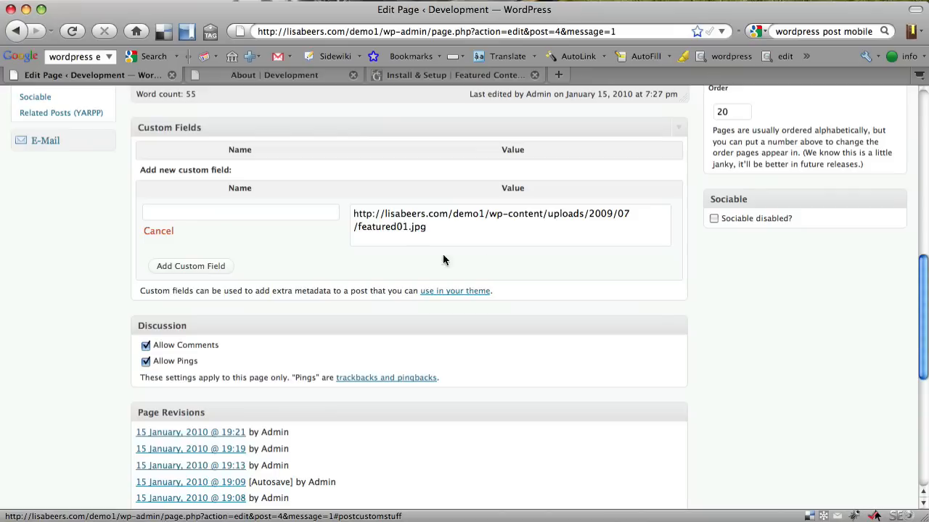
pyautogui.click(219, 219)
pyautogui.press('super+v')
pyautogui.click(86, 252)
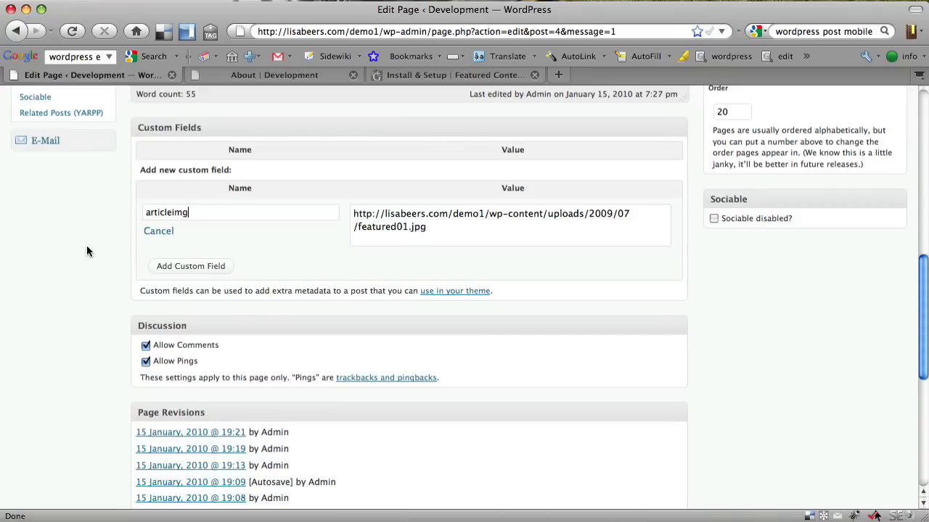
pyautogui.click(192, 266)
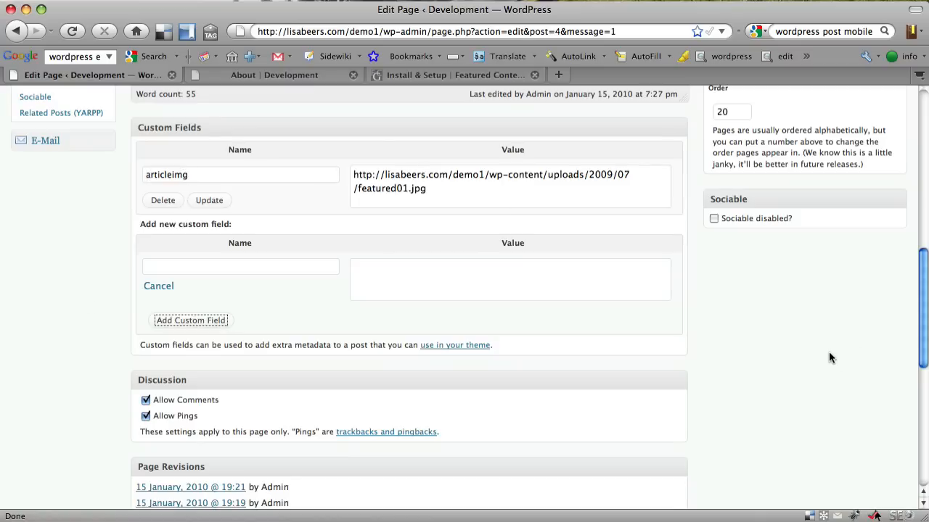
# - Update the About page to save its articleimg custom field
pyautogui.scroll(10, 830, 357)
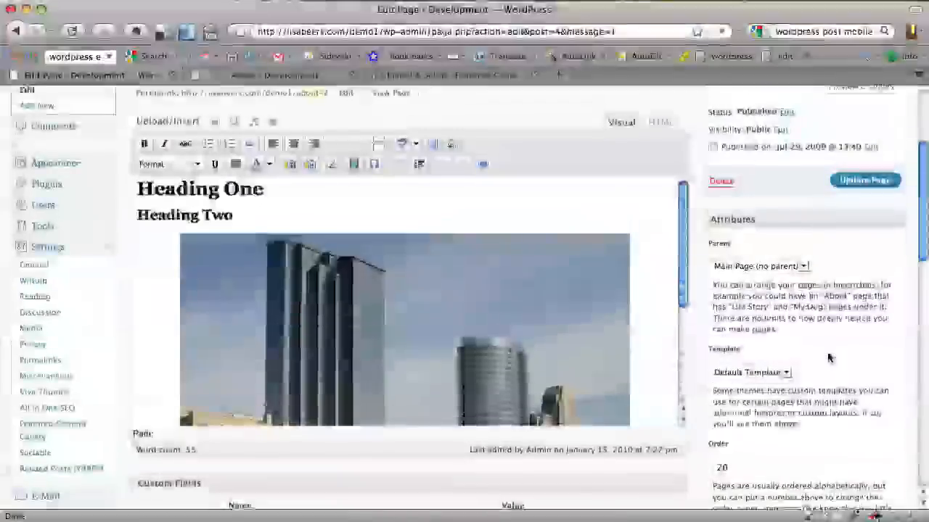
pyautogui.scroll(2, 831, 357)
pyautogui.click(870, 250)
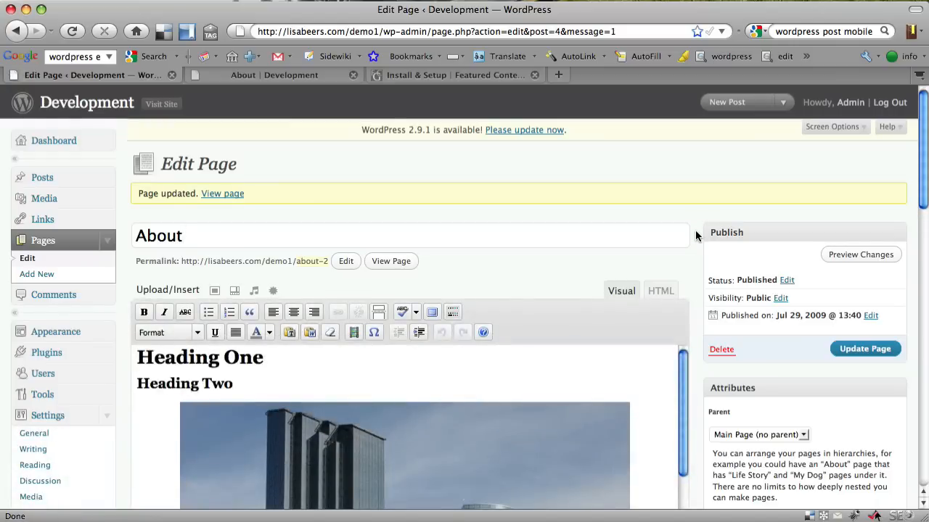
# - Go to the list of pages and open Sub Page for editing
pyautogui.scroll(-2, 695, 235)
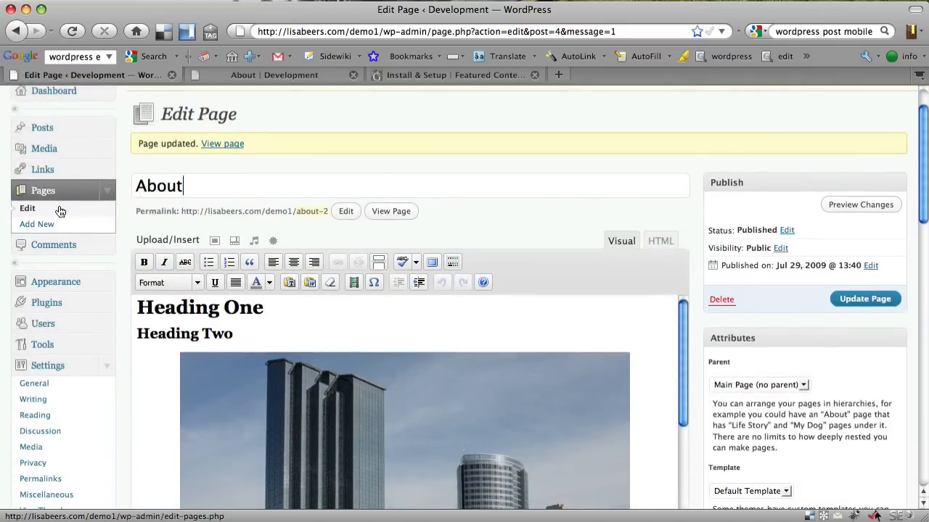
pyautogui.click(60, 210)
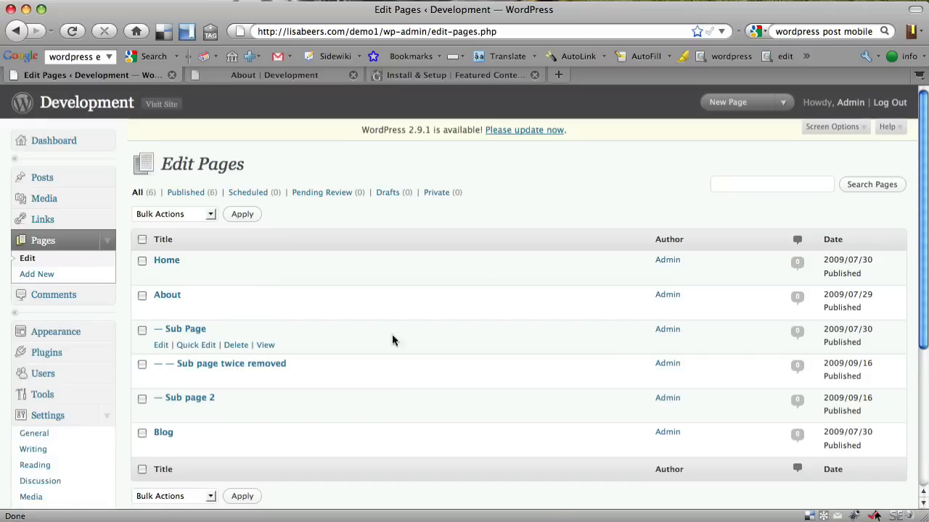
pyautogui.click(190, 329)
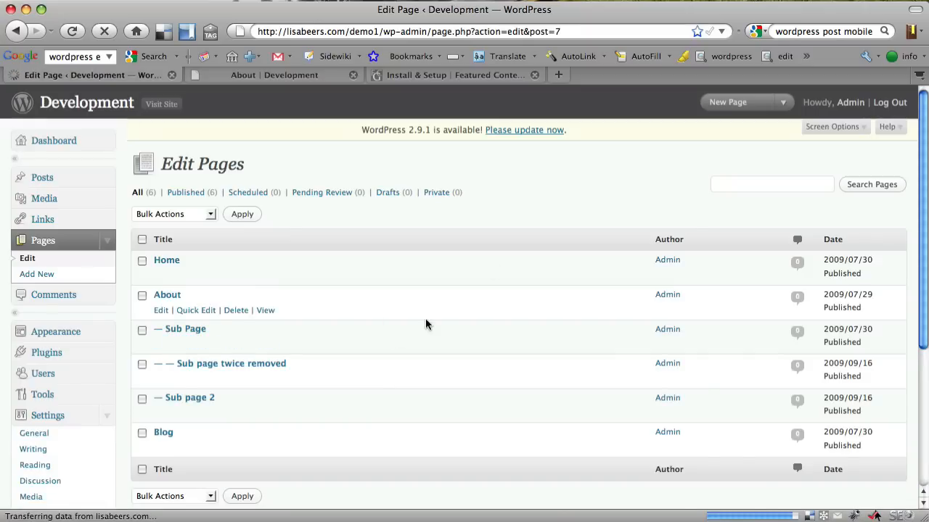
# - Upload featured02.jpg from the Desktop to Sub Page through the Add an Image dialog
pyautogui.scroll(-1, 691, 217)
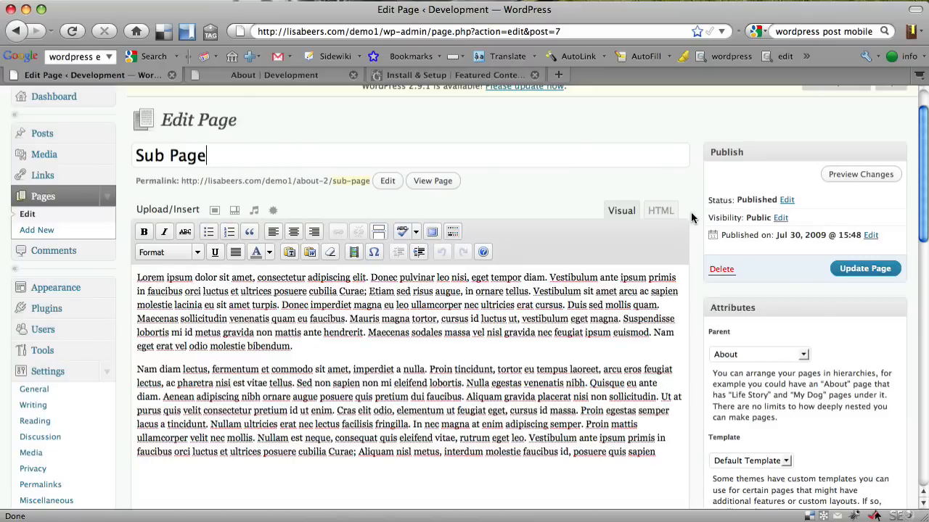
pyautogui.click(217, 212)
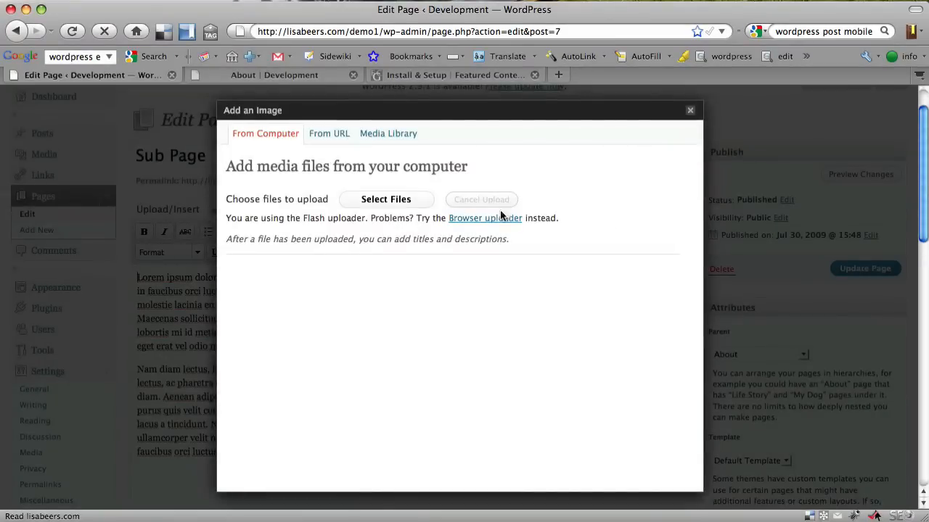
pyautogui.click(414, 200)
pyautogui.click(452, 138)
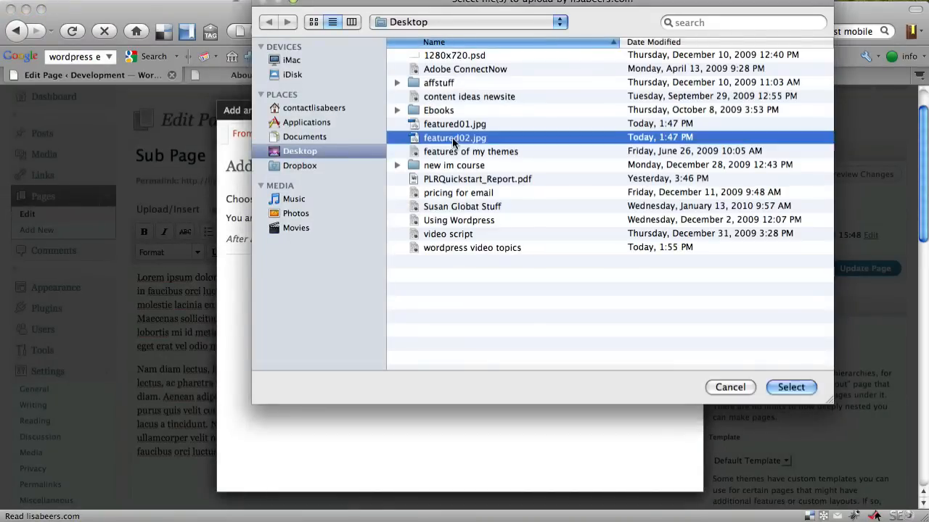
pyautogui.doubleClick(452, 138)
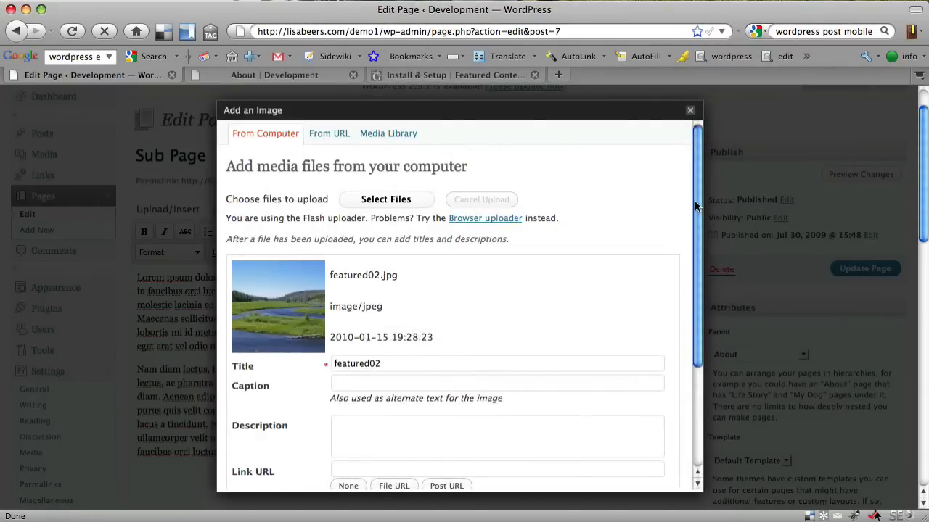
# - Set featured02.jpg's link to its file URL and copy that URL
pyautogui.moveTo(697, 207); pyautogui.dragTo(702, 335)
pyautogui.scroll(-2, 448, 379)
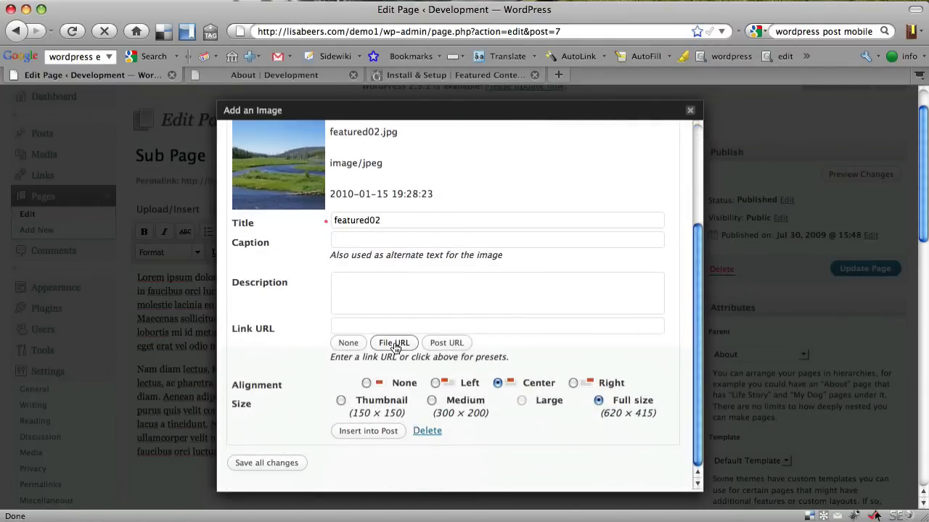
pyautogui.click(394, 344)
pyautogui.tripleClick(448, 326)
pyautogui.press('super+c')
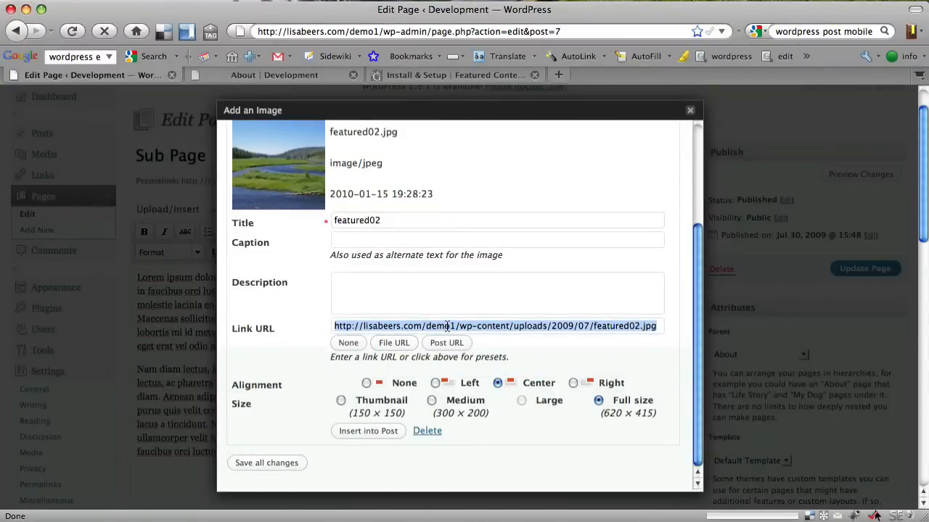
# - Add the line "subpage - - " followed by the copied featured02.jpg URL to the text document, and return to the browser
pyautogui.press('super+Tab')
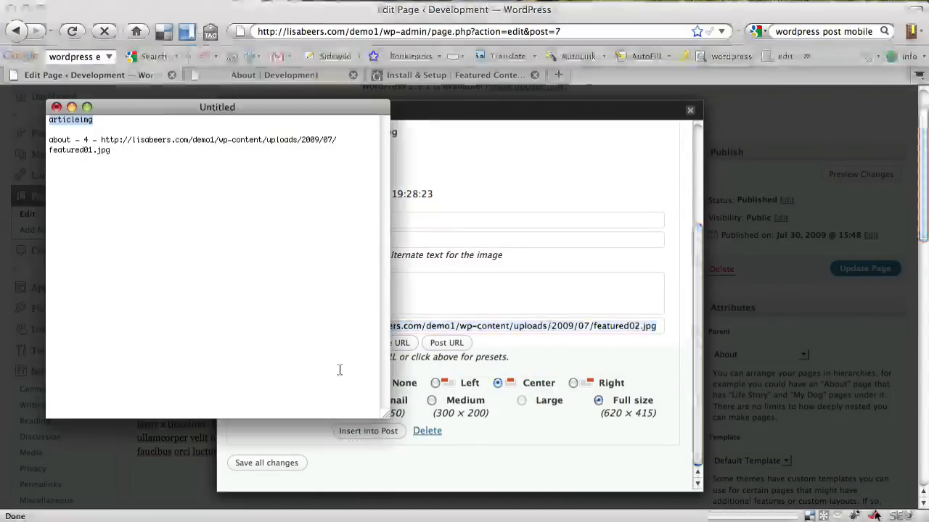
pyautogui.click(230, 235)
pyautogui.write('s')
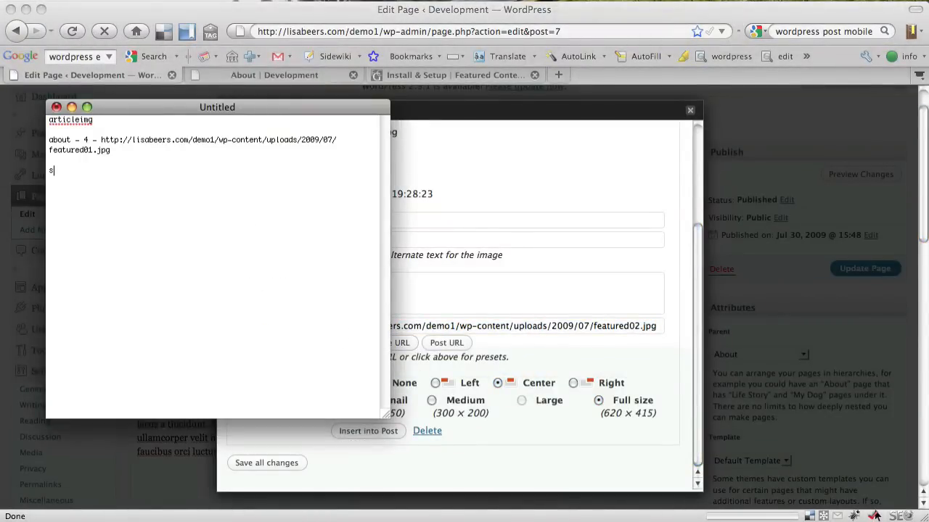
pyautogui.write('ubpo')
pyautogui.write('ge ')
pyautogui.write('- -')
pyautogui.press('super+v')
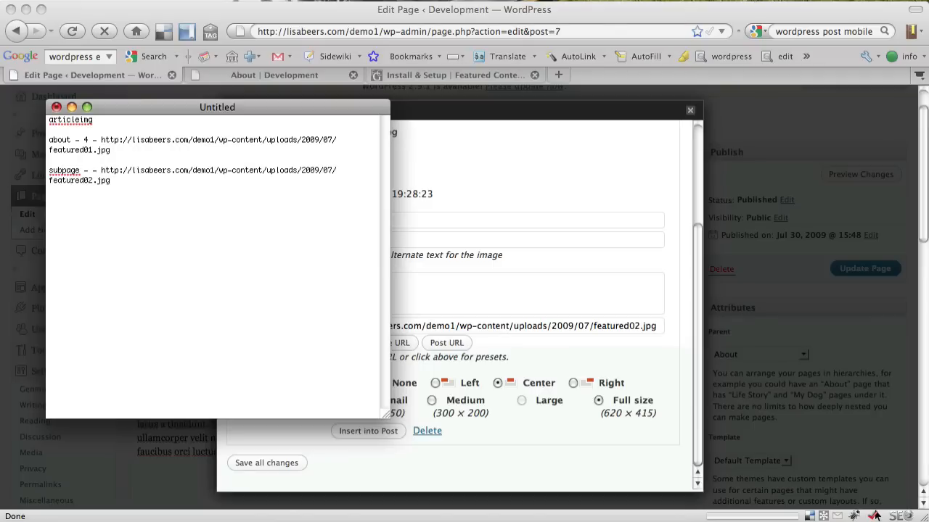
pyautogui.click(606, 32)
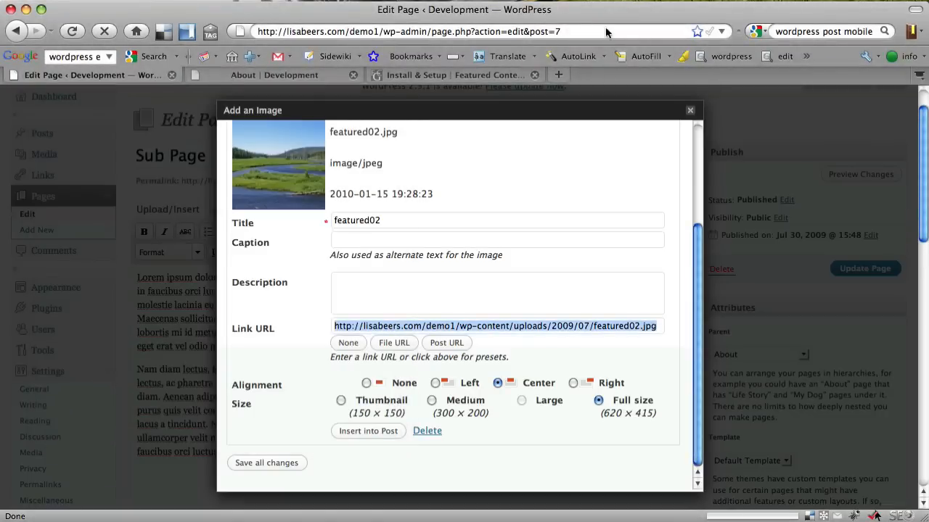
# - Remove the link from featured02.jpg and save all changes to the image
pyautogui.click(349, 343)
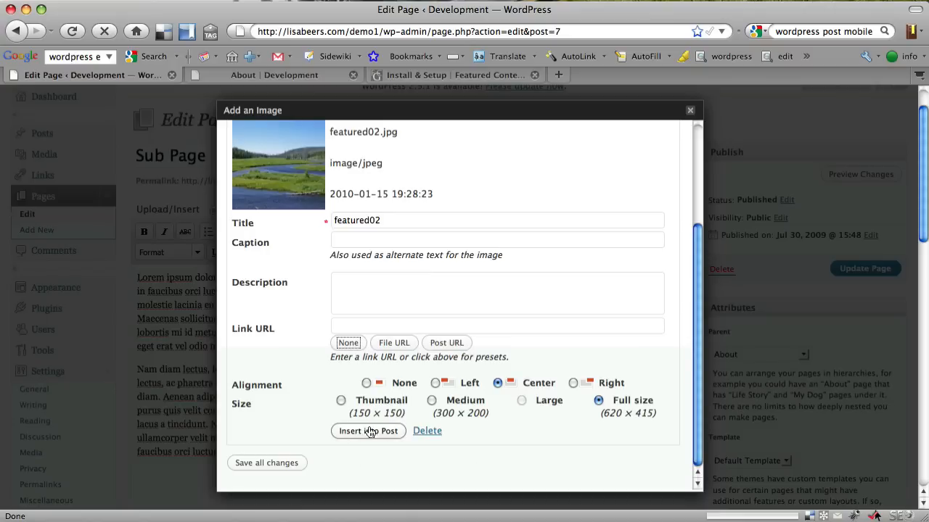
pyautogui.click(267, 468)
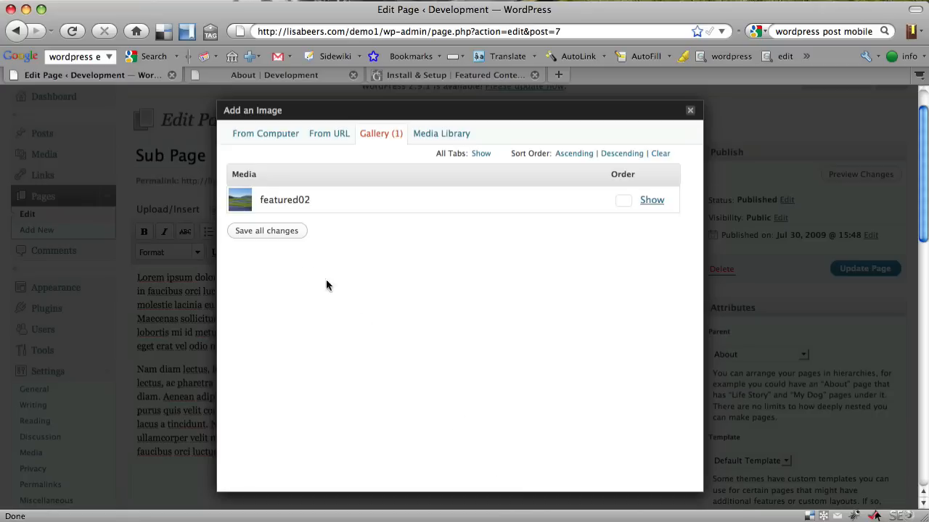
# - Close the Add an Image dialog and add an articleimg custom field to Sub Page with the copied featured02.jpg URL as its value
pyautogui.click(276, 234)
pyautogui.click(690, 114)
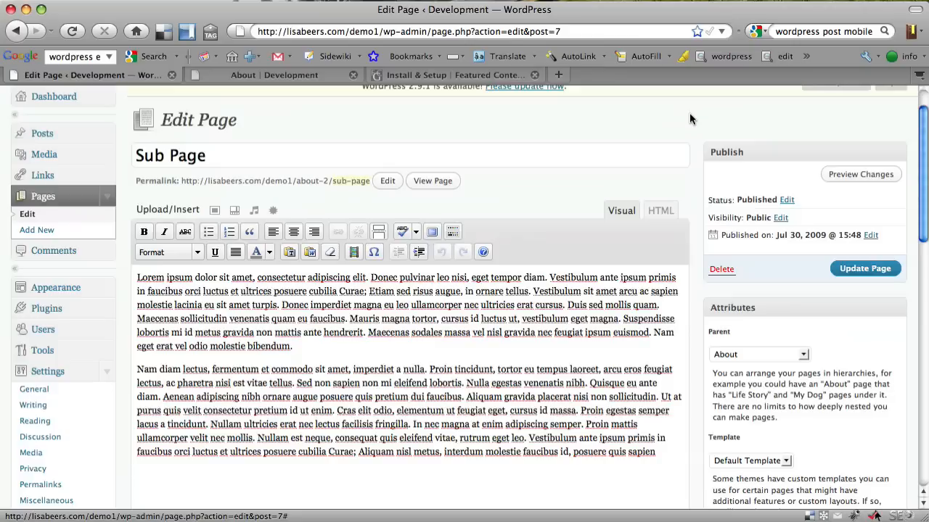
pyautogui.scroll(-10, 695, 216)
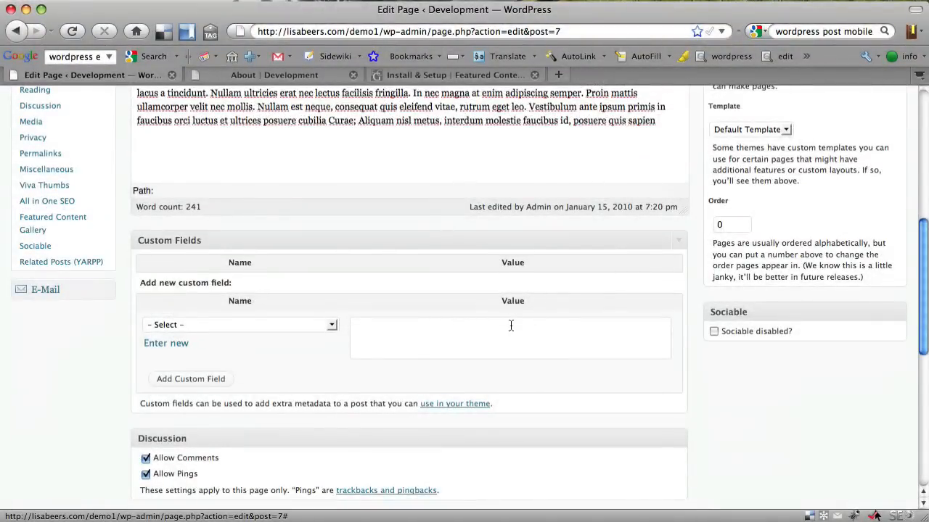
pyautogui.click(511, 326)
pyautogui.press('super+v')
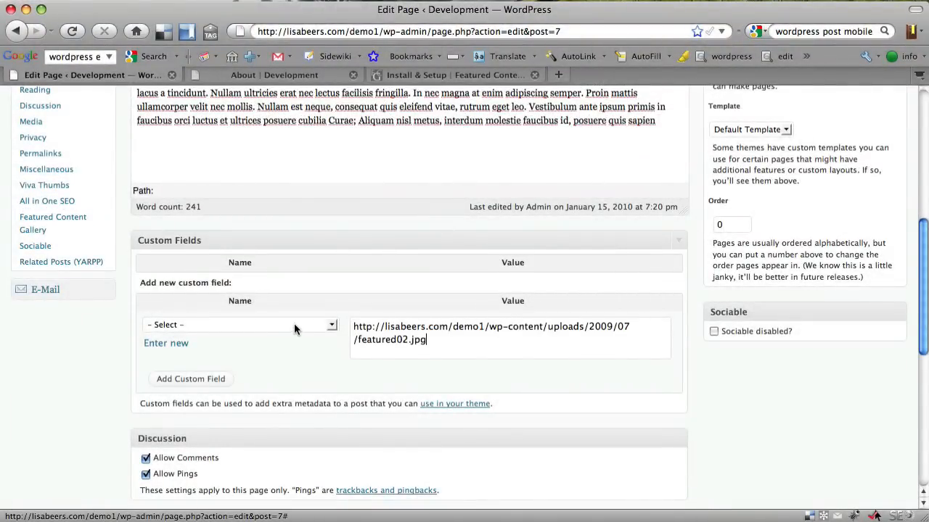
pyautogui.click(332, 327)
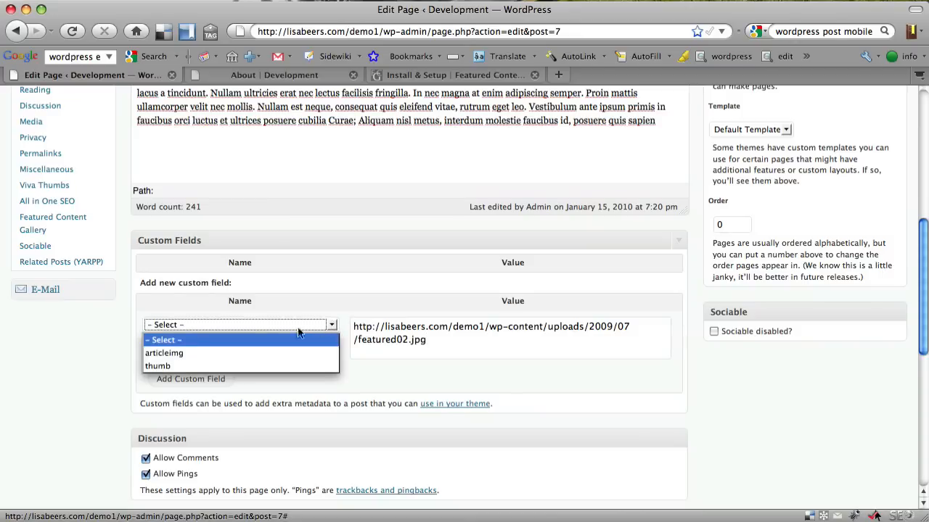
pyautogui.click(161, 354)
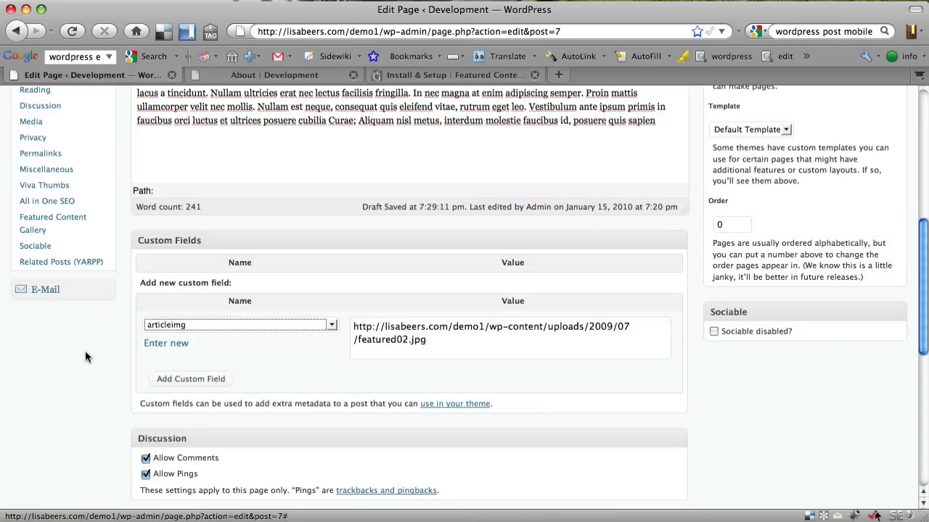
pyautogui.click(86, 354)
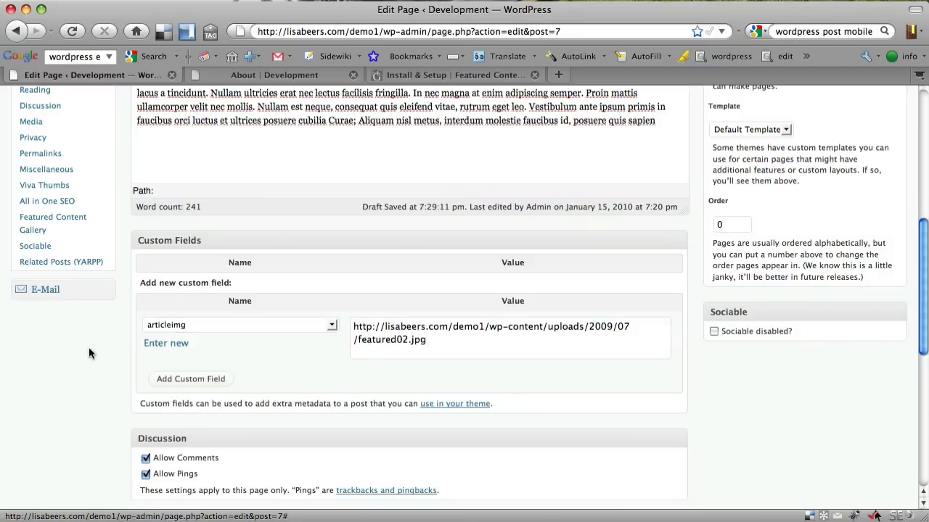
pyautogui.click(200, 380)
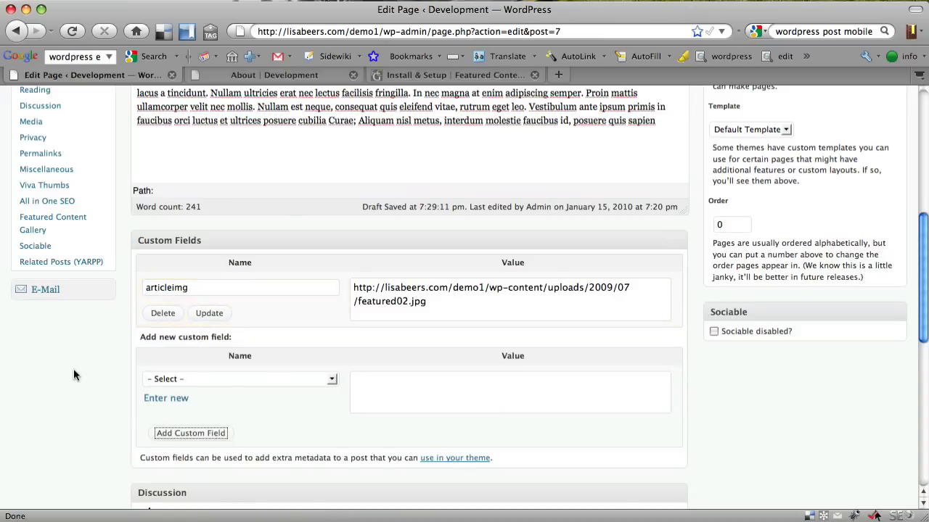
# - Check the new articleimg custom field on Sub Page and update the page
pyautogui.scroll(10, 732, 403)
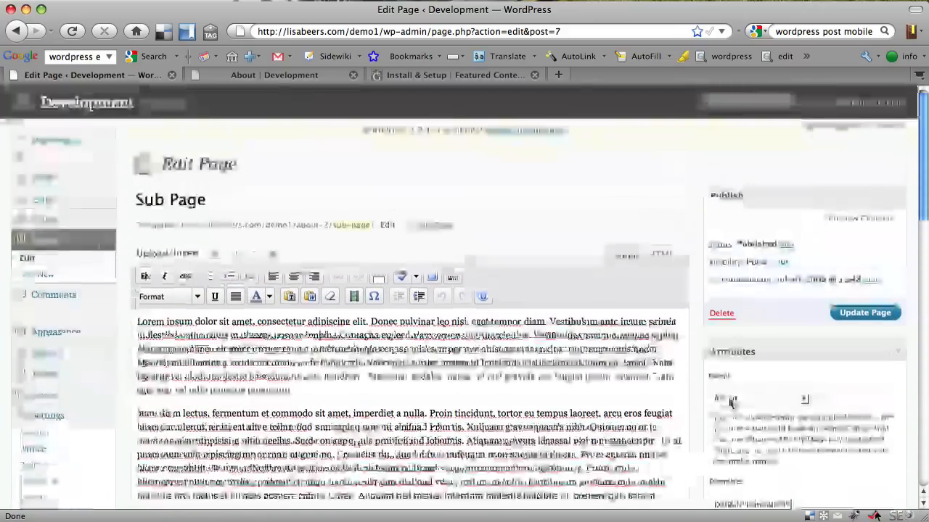
pyautogui.scroll(-10, 693, 388)
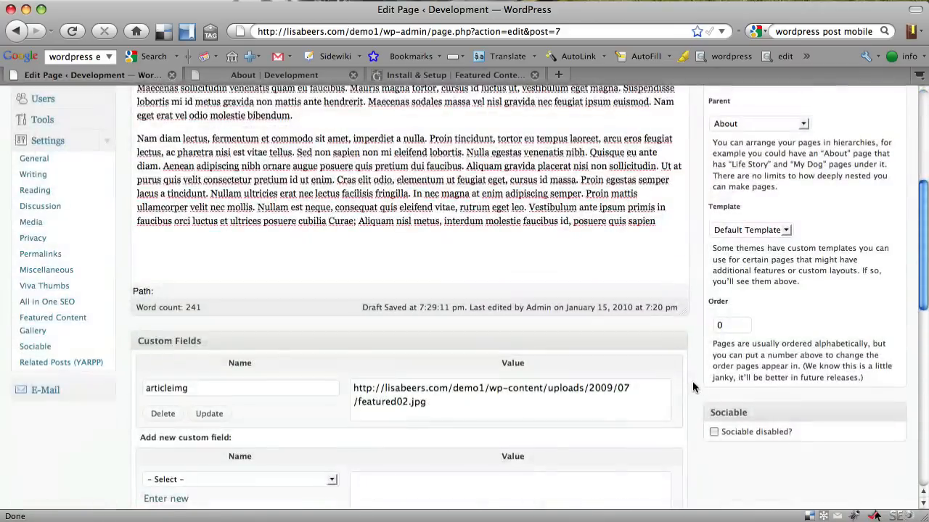
pyautogui.scroll(-1, 653, 388)
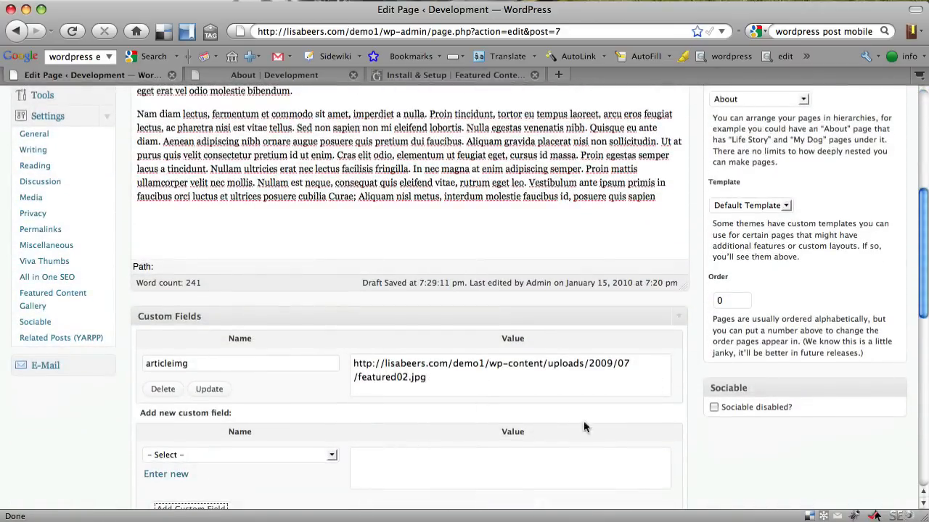
pyautogui.scroll(10, 711, 457)
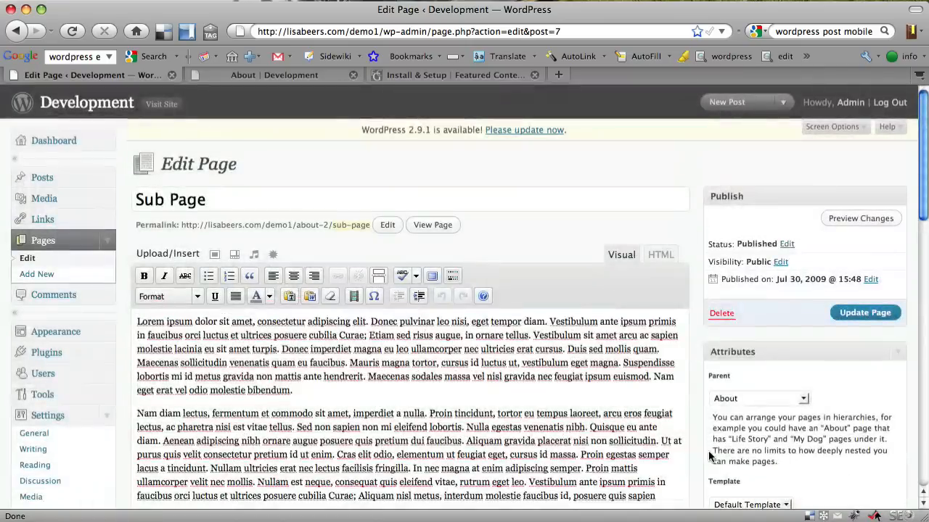
pyautogui.click(863, 313)
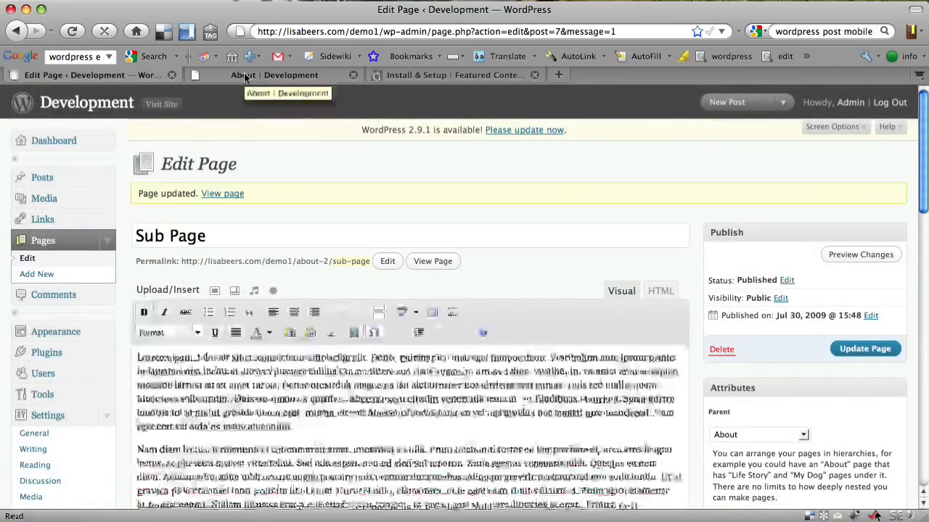
# - View the live Sub Page and About page on the site, and return to the WordPress page editor
pyautogui.click(241, 75)
pyautogui.moveTo(191, 154)
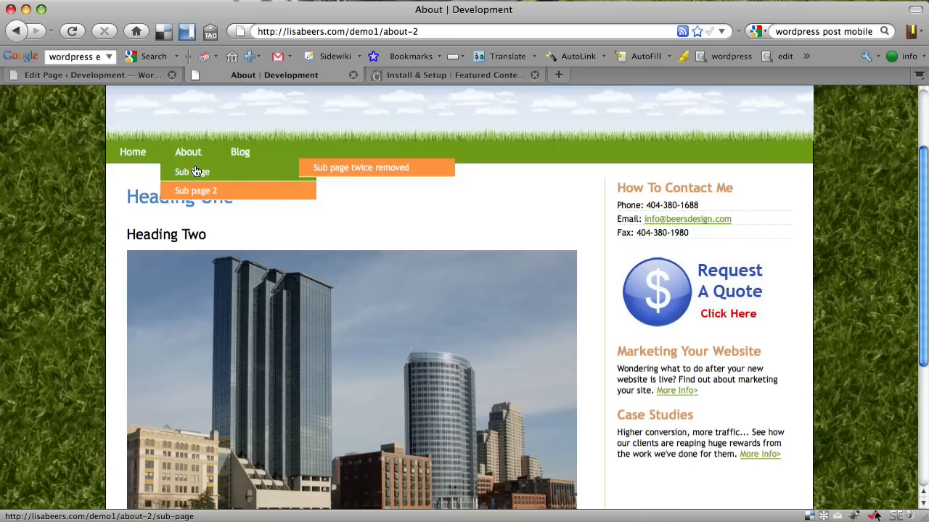
pyautogui.click(195, 170)
pyautogui.scroll(-3, 61, 182)
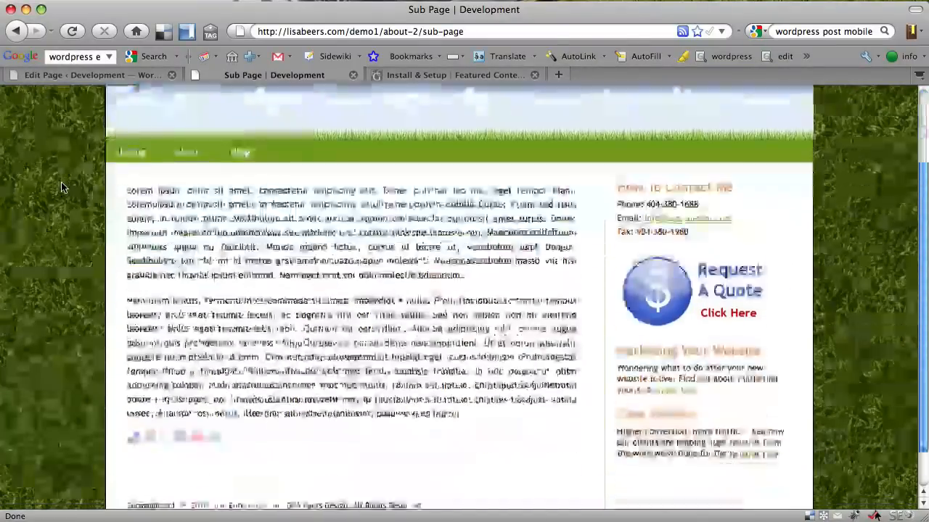
pyautogui.scroll(3, 392, 218)
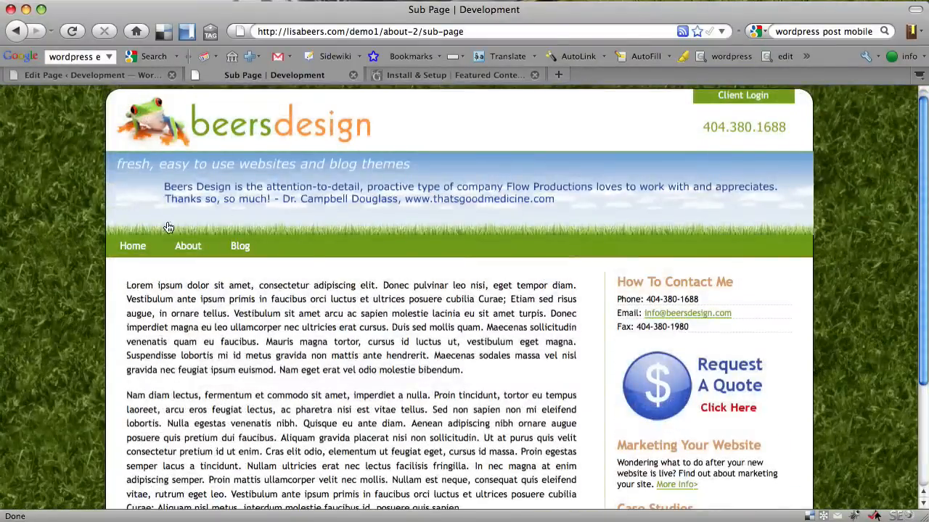
pyautogui.click(195, 251)
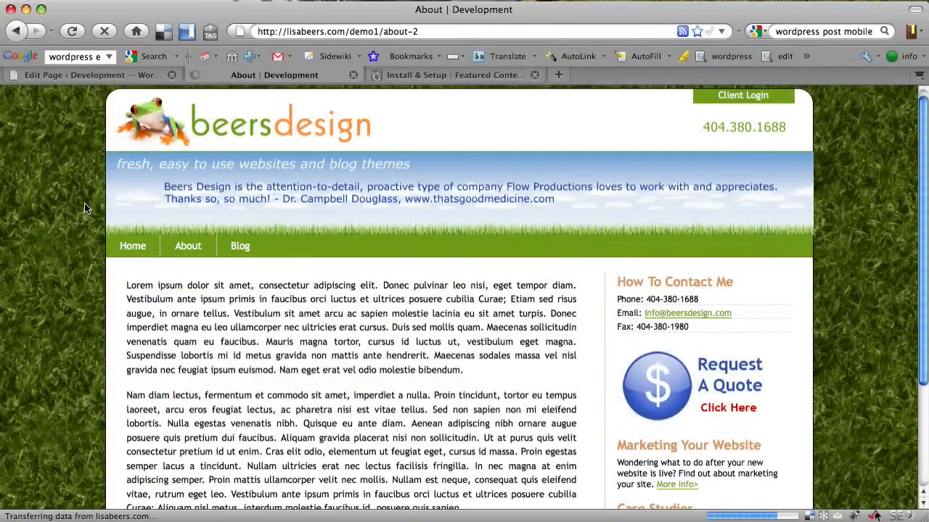
pyautogui.scroll(-1, 85, 209)
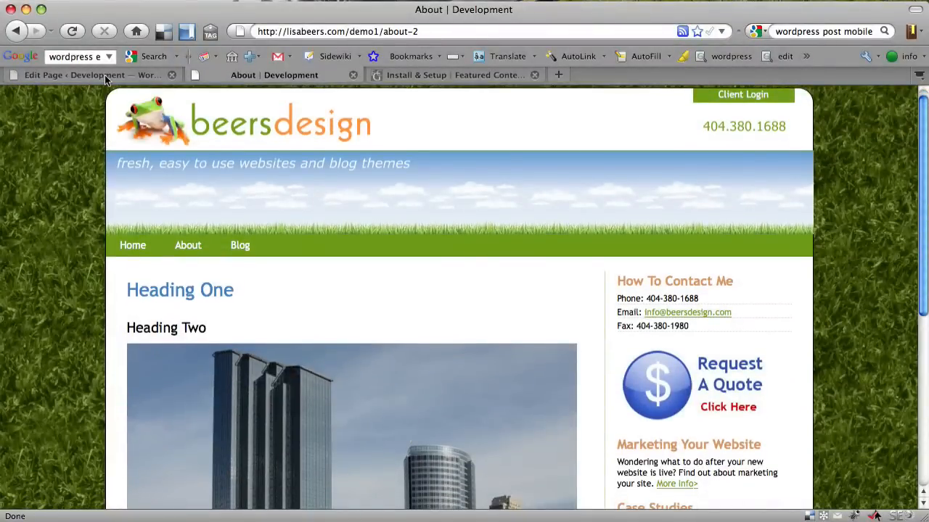
pyautogui.click(107, 75)
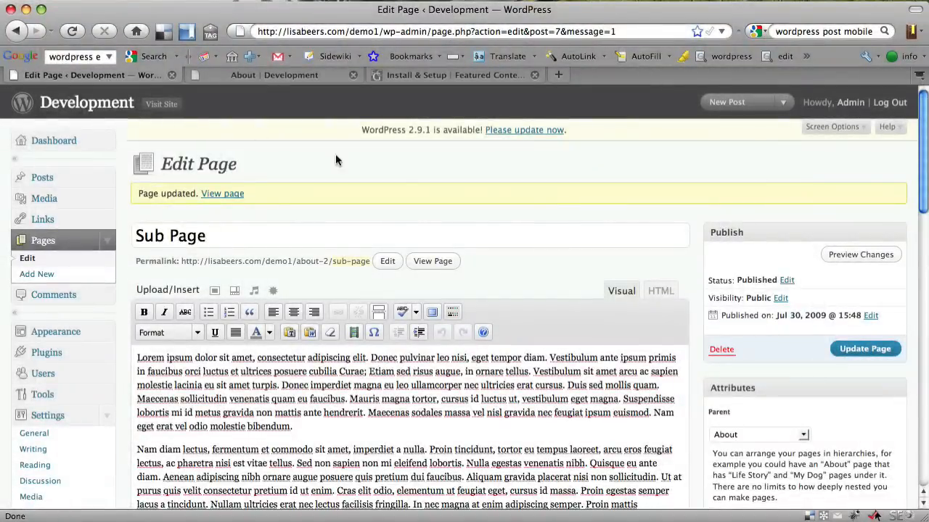
# - Look up Sub Page's ID in the pages list, record 7 on the subpage line of the text document, and return to the browser
pyautogui.click(71, 262)
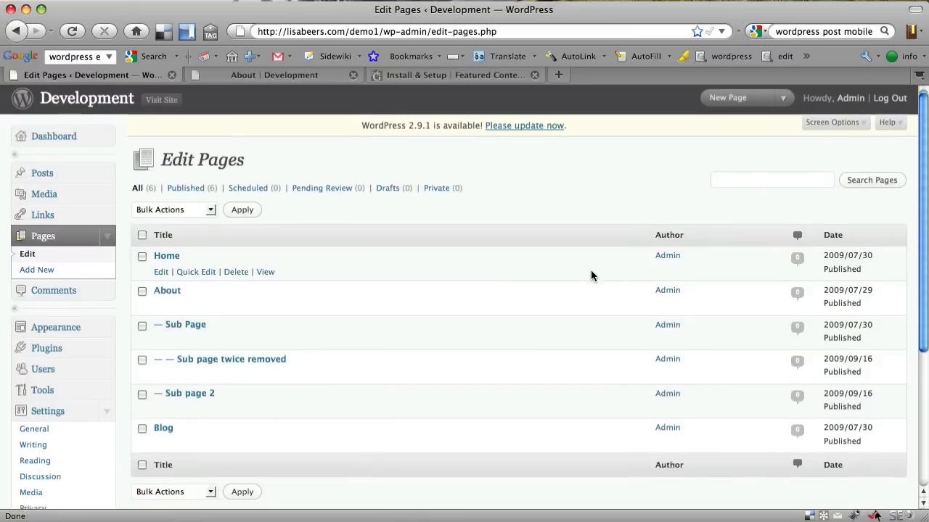
pyautogui.scroll(-2, 570, 272)
pyautogui.moveTo(187, 288)
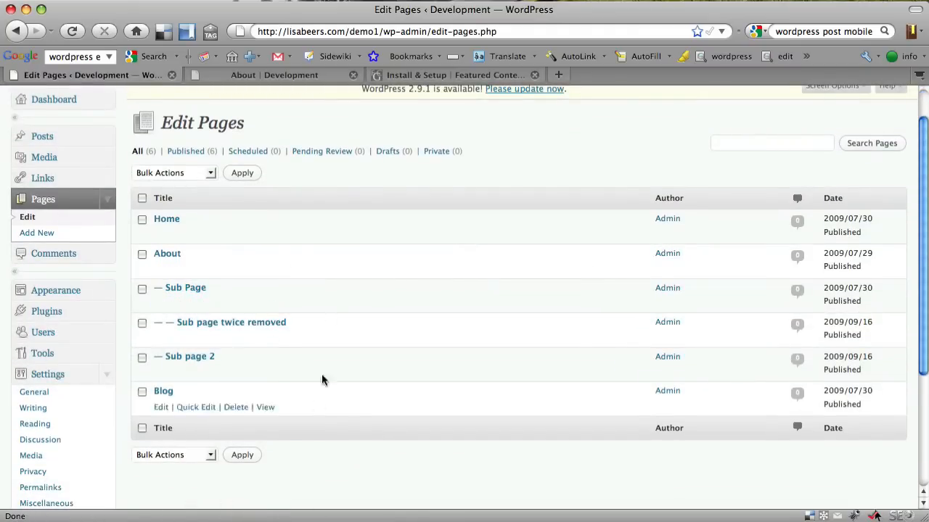
pyautogui.moveTo(242, 269)
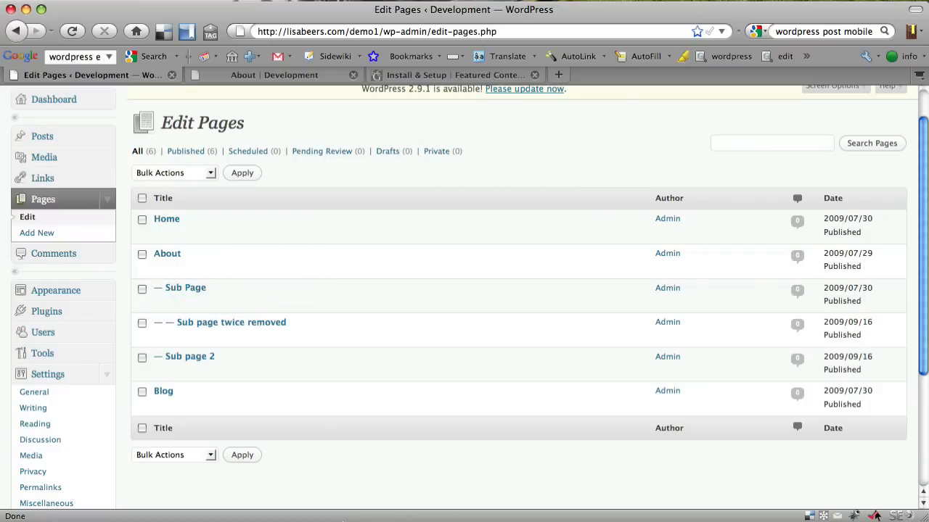
pyautogui.press('super+Tab')
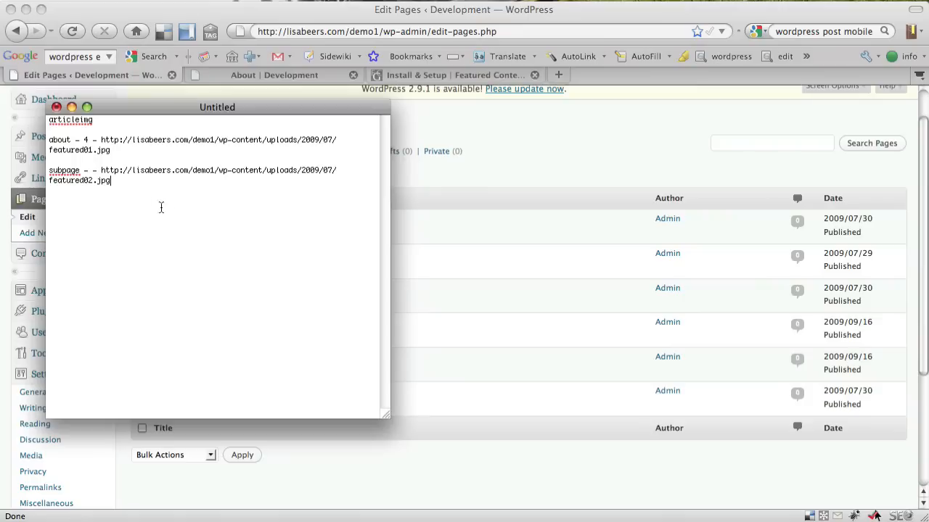
pyautogui.click(85, 170)
pyautogui.write('- ')
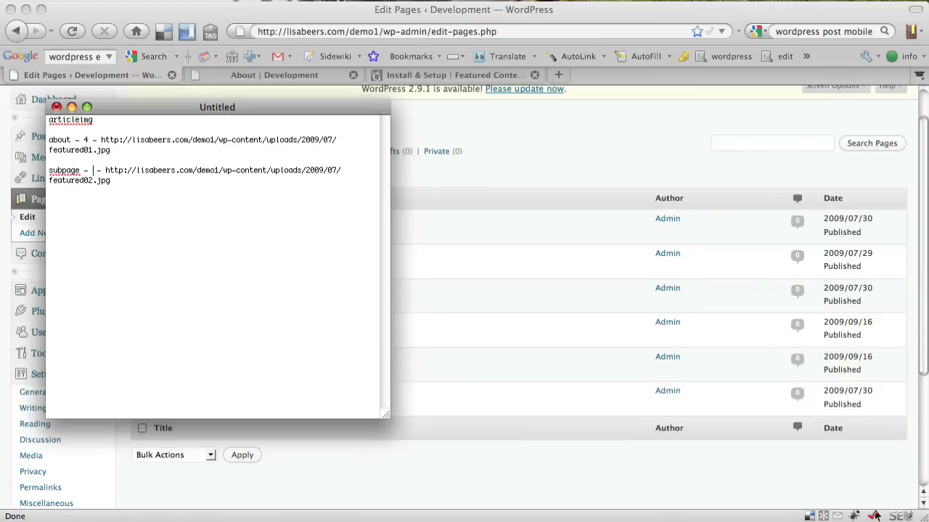
pyautogui.write('7')
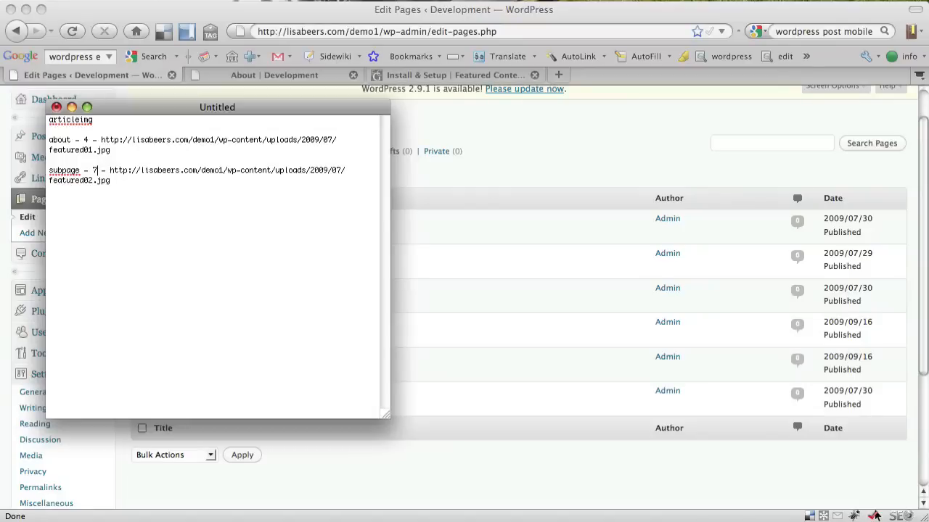
pyautogui.click(590, 162)
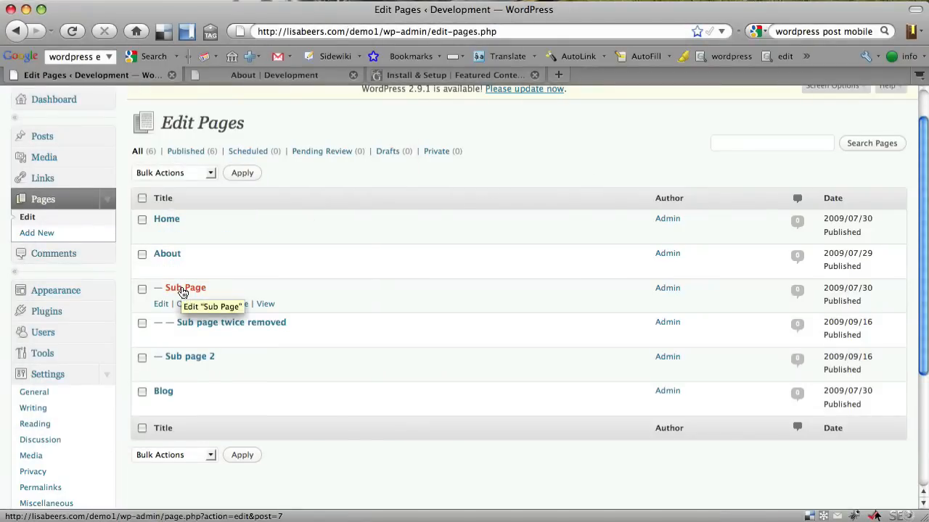
# - Open the list of existing posts for viewing, collapsing the Pages and Posts submenus
pyautogui.click(108, 199)
pyautogui.click(107, 138)
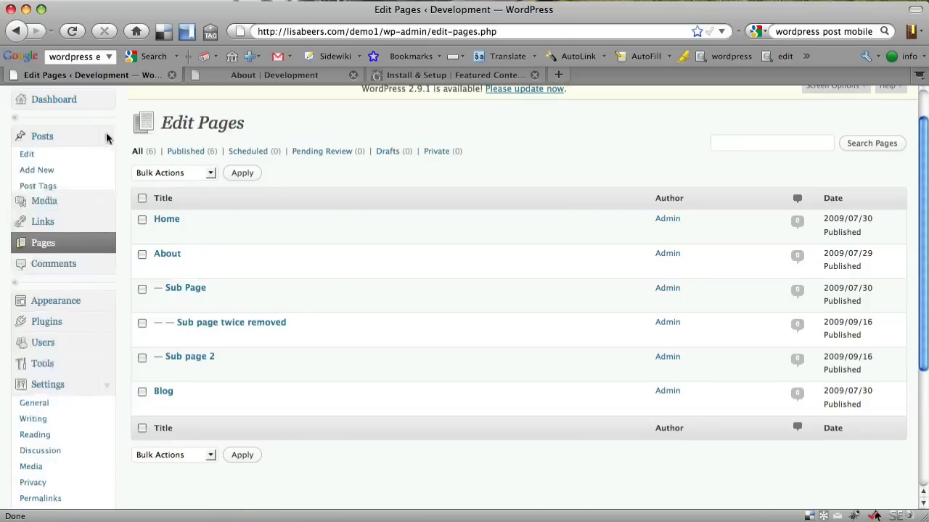
pyautogui.click(85, 160)
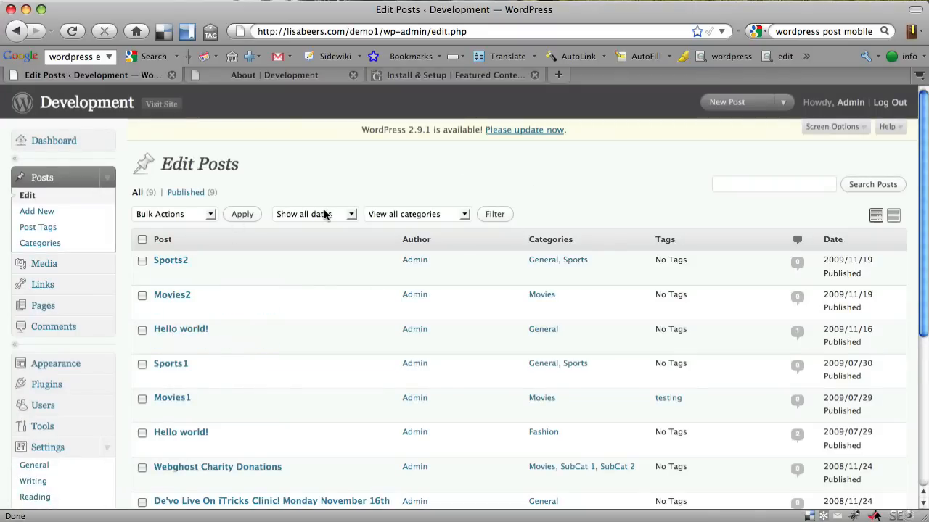
pyautogui.click(107, 177)
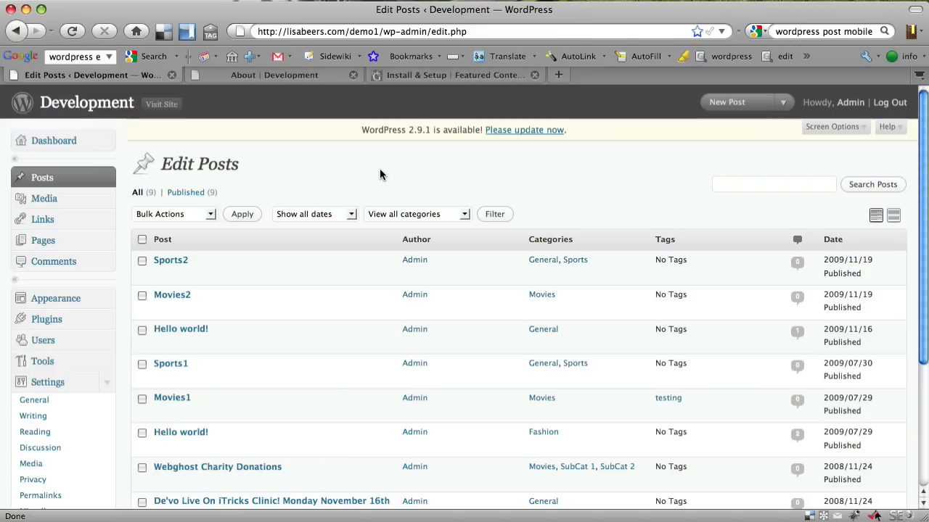
# - In the Featured Content Gallery settings, choose selection by individual post or page IDs and enter 4,7 as the IDs
pyautogui.scroll(-1, 380, 169)
pyautogui.scroll(-3, 127, 251)
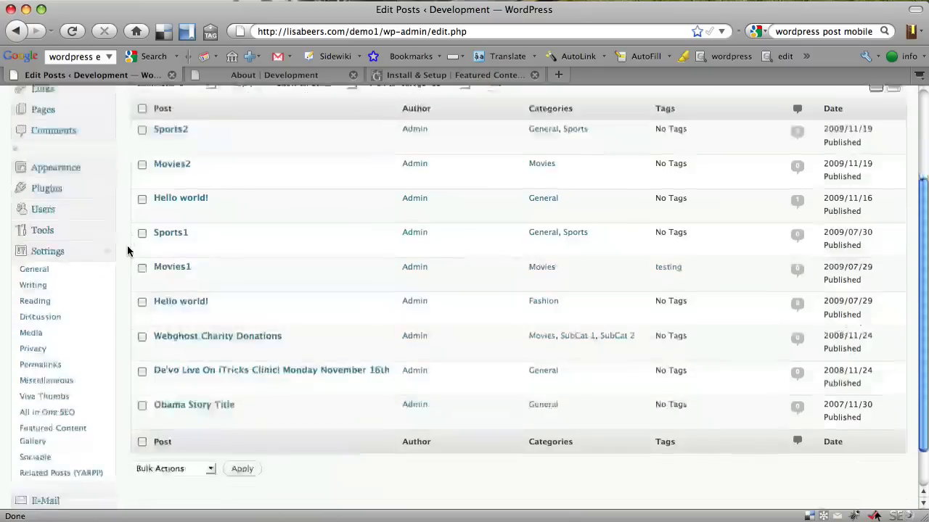
pyautogui.click(31, 437)
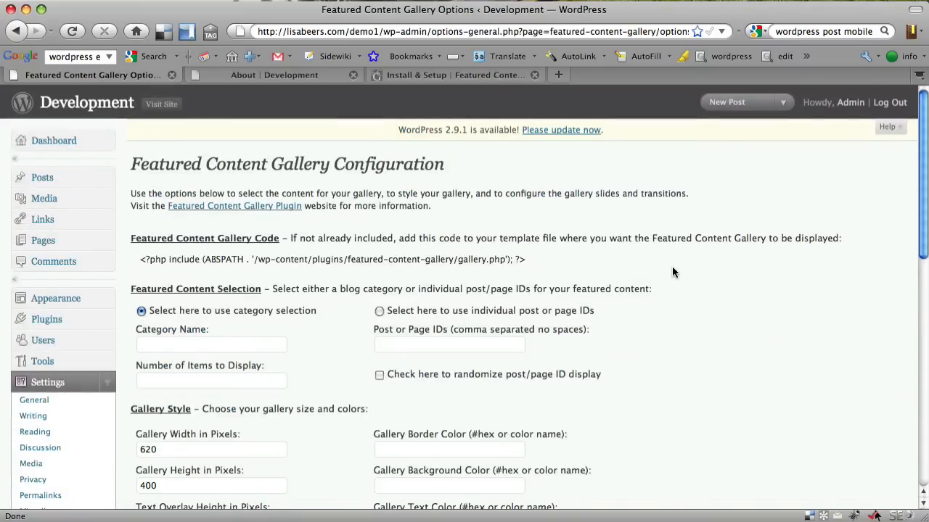
pyautogui.scroll(-3, 673, 273)
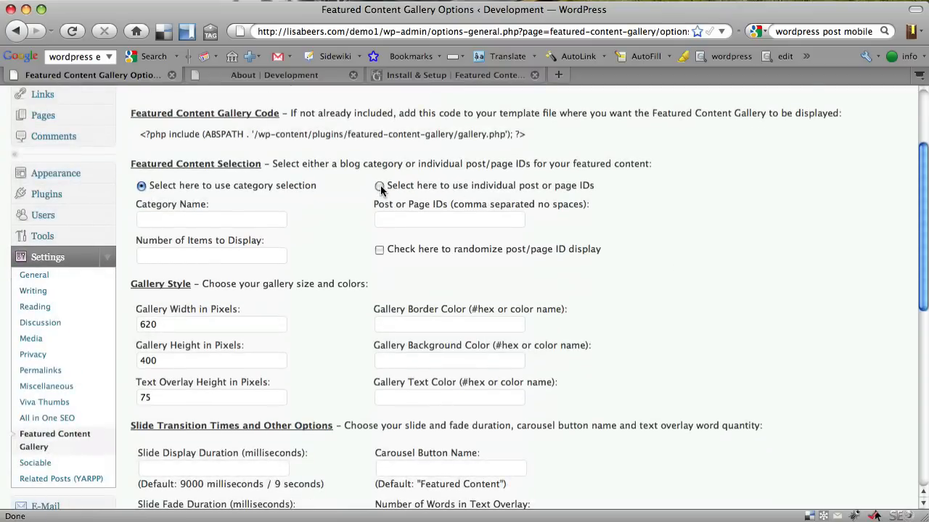
pyautogui.click(379, 186)
pyautogui.click(481, 219)
pyautogui.write('4,7')
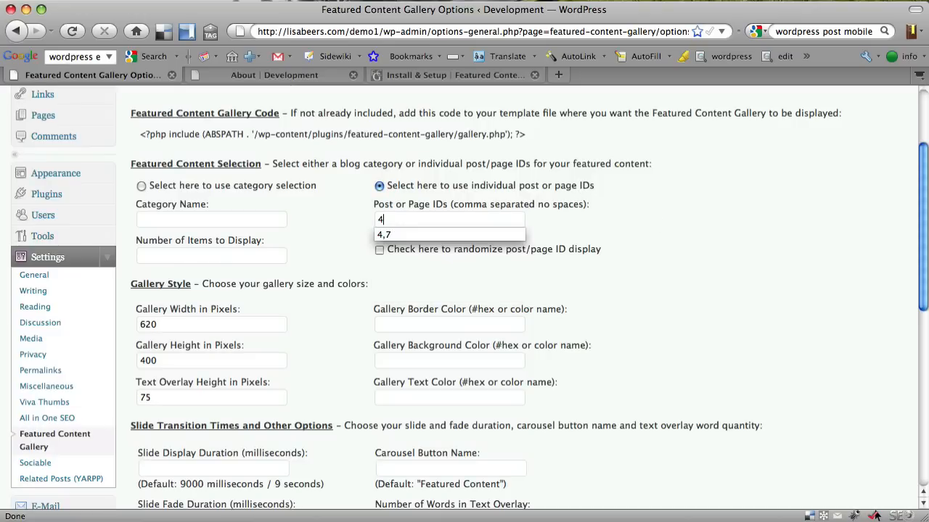
pyautogui.click(772, 198)
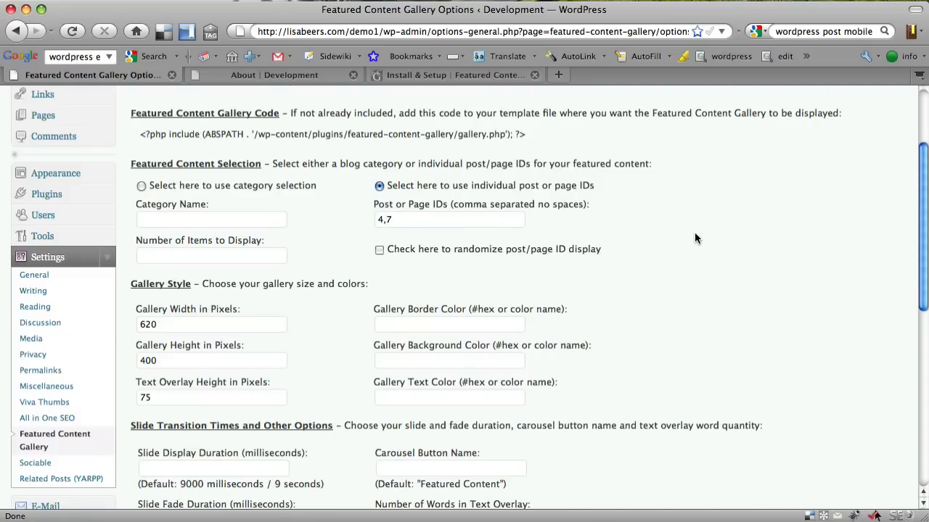
# - Review the gallery's style and slide transition options, highlighting the Required Custom Fields rules on minimum featured items and the articleimg key
pyautogui.scroll(-5, 694, 238)
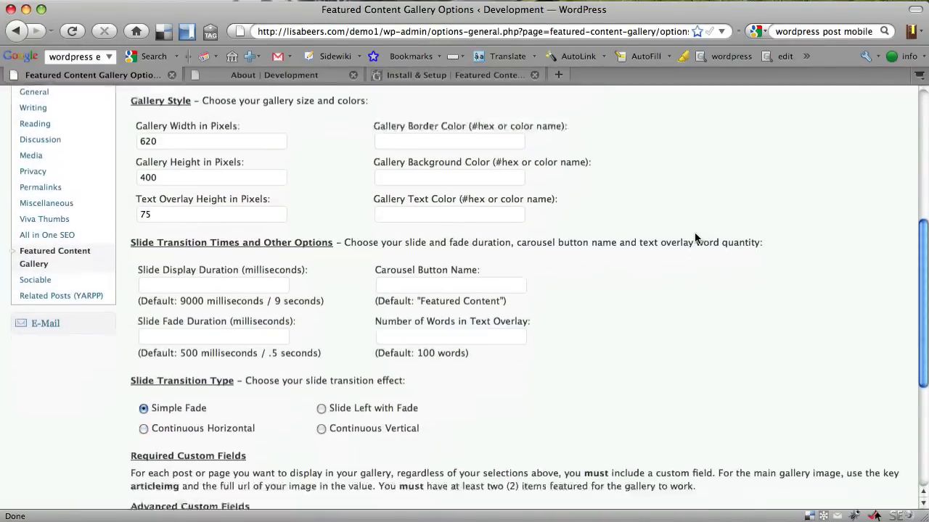
pyautogui.scroll(-1, 695, 247)
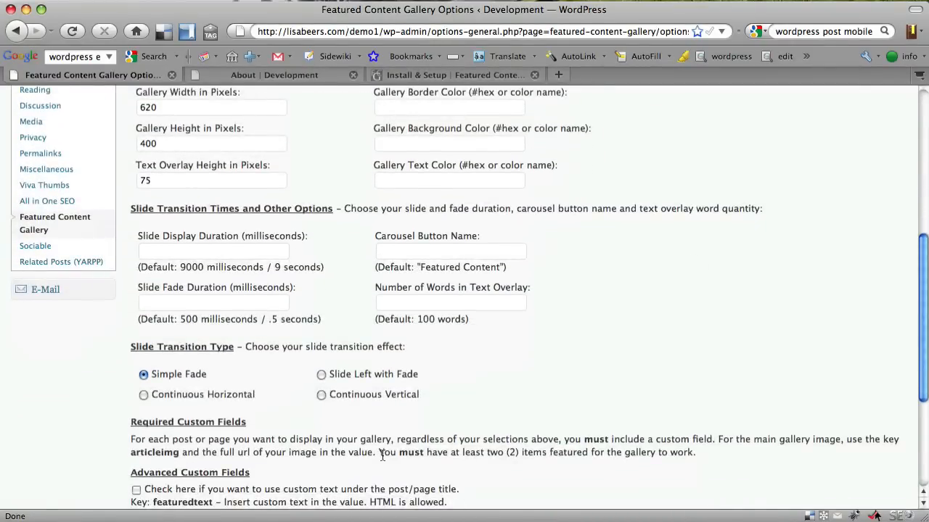
pyautogui.moveTo(378, 453); pyautogui.dragTo(714, 455)
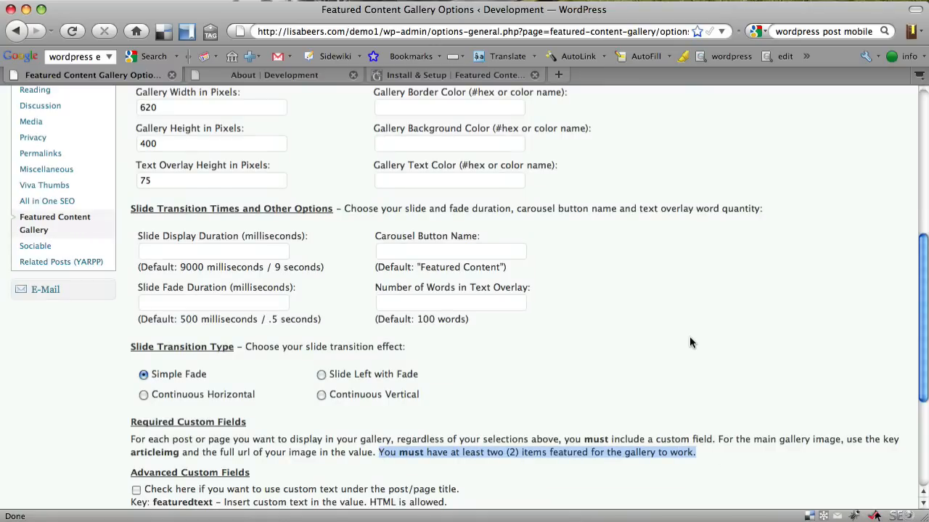
pyautogui.scroll(-2, 689, 337)
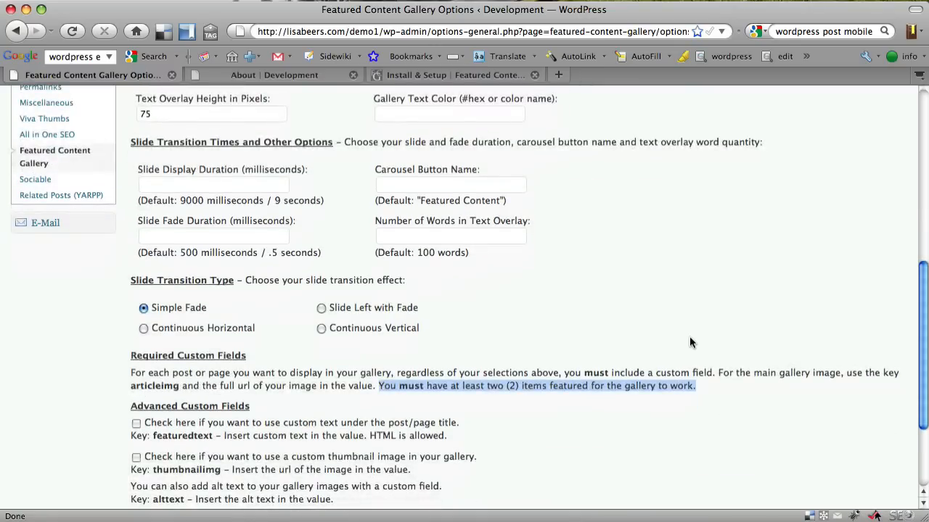
pyautogui.scroll(-1, 690, 342)
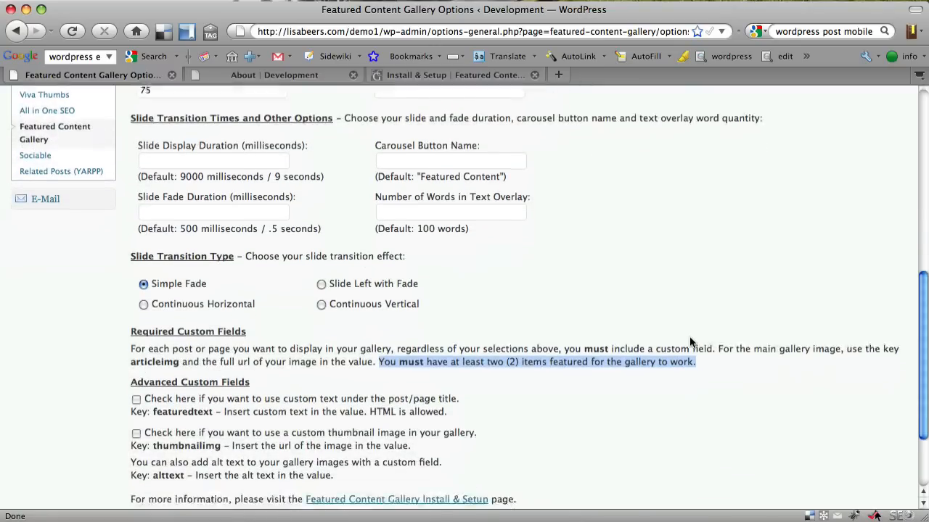
pyautogui.click(589, 341)
pyautogui.moveTo(454, 350); pyautogui.dragTo(182, 370)
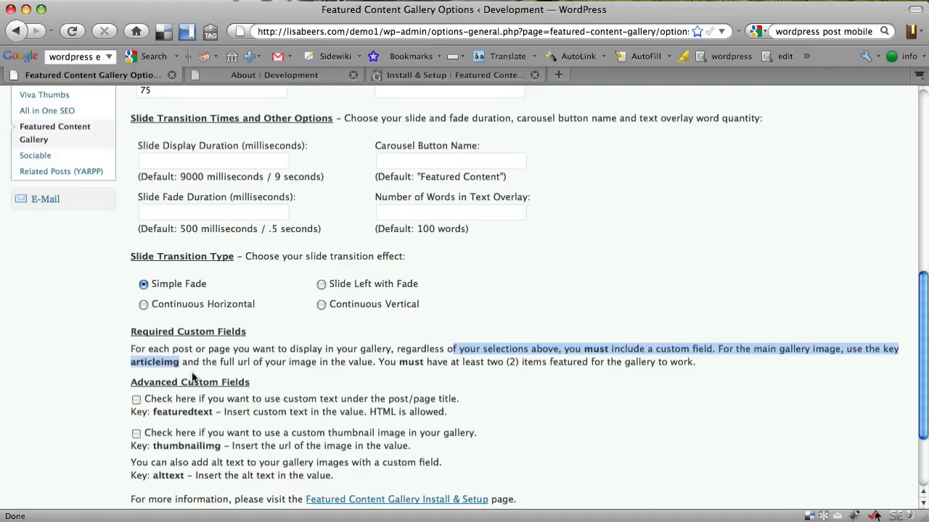
pyautogui.click(170, 367)
pyautogui.doubleClick(169, 366)
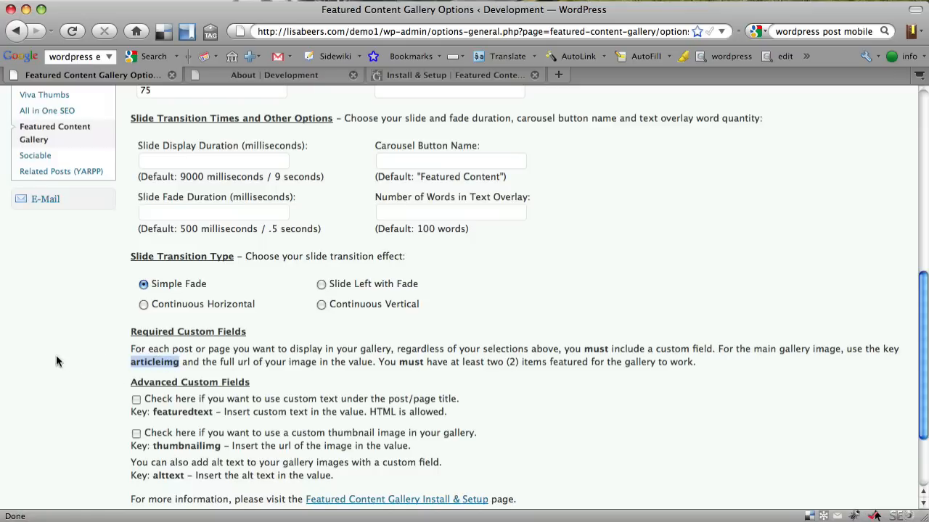
pyautogui.scroll(1, 56, 355)
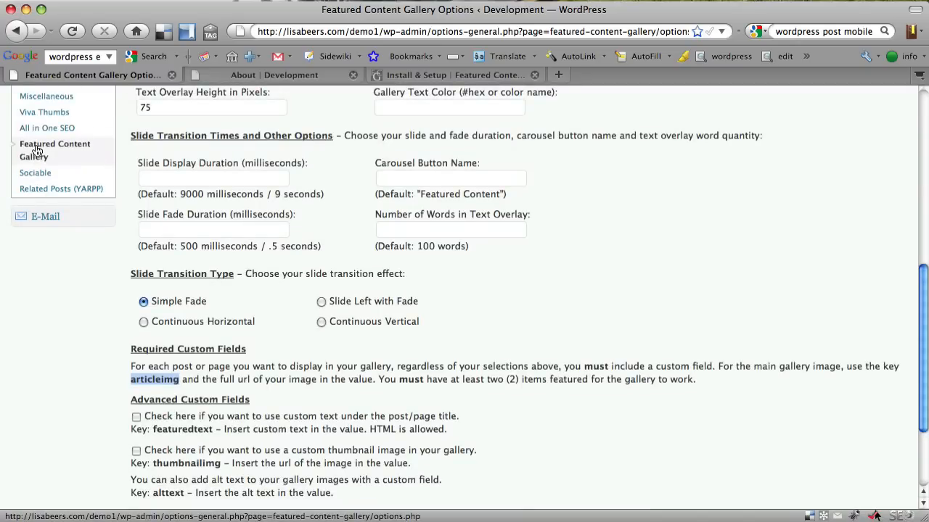
pyautogui.click(153, 379)
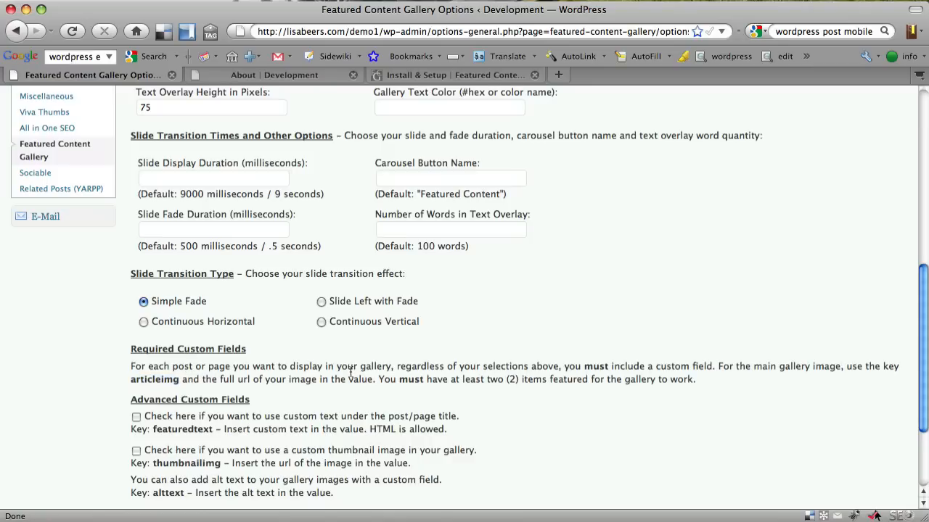
# - Save the updated Featured Content Gallery options
pyautogui.scroll(5, 350, 372)
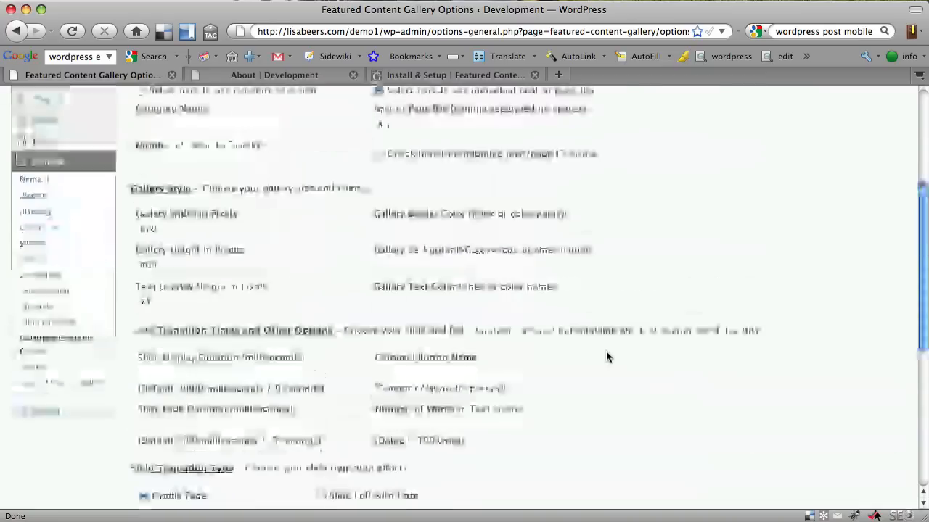
pyautogui.scroll(-10, 701, 156)
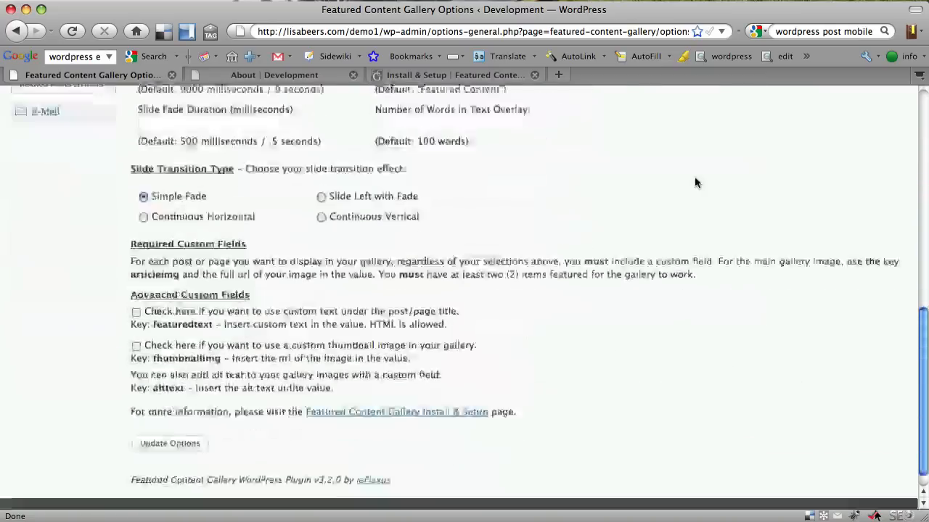
pyautogui.click(170, 422)
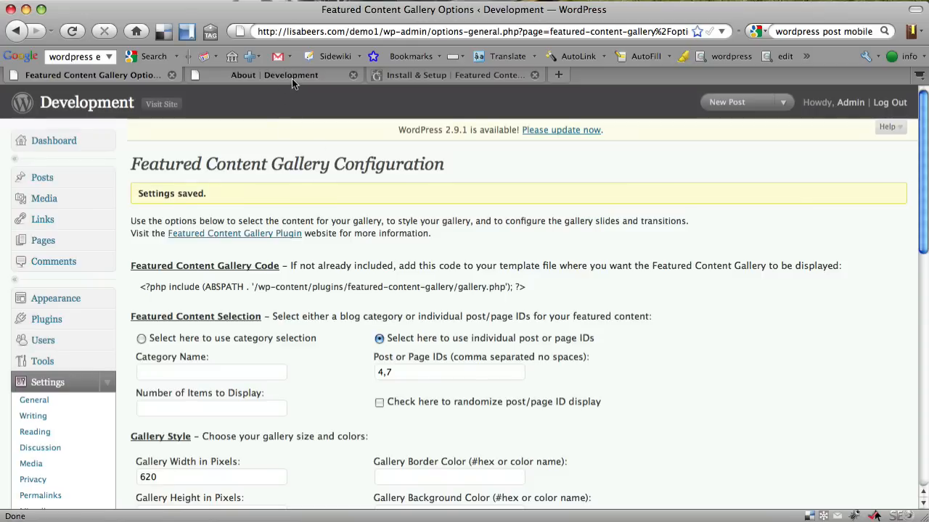
# - View the featured gallery on the live site's home page and follow its Sub Page slide to the linked page
pyautogui.click(292, 78)
pyautogui.click(104, 250)
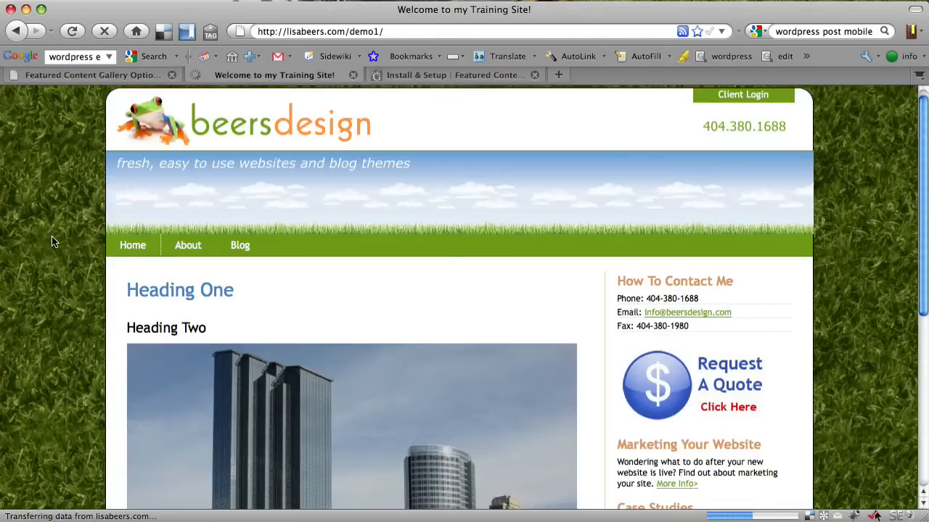
pyautogui.scroll(-3, 52, 242)
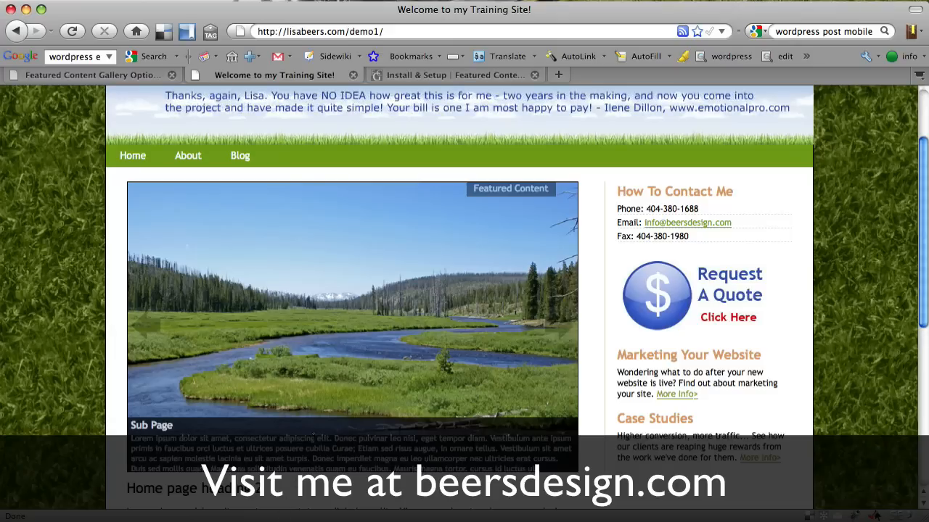
pyautogui.click(315, 293)
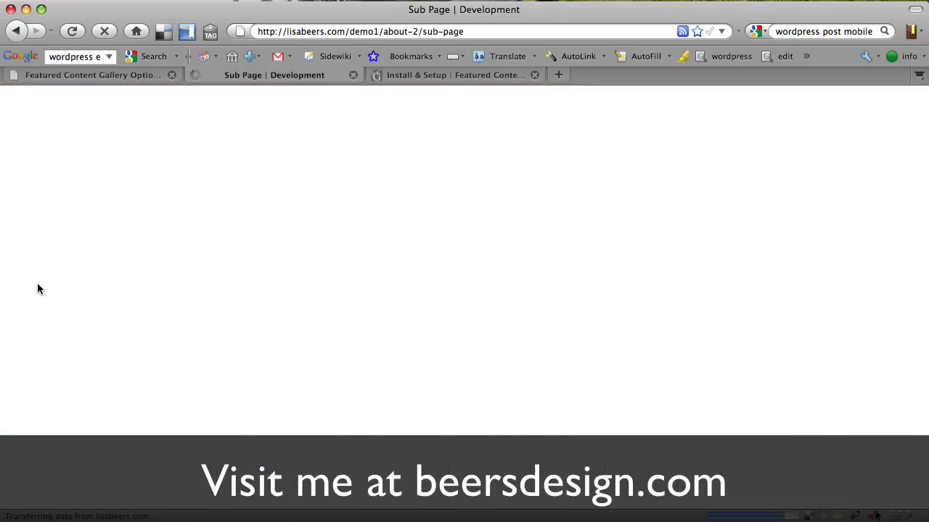